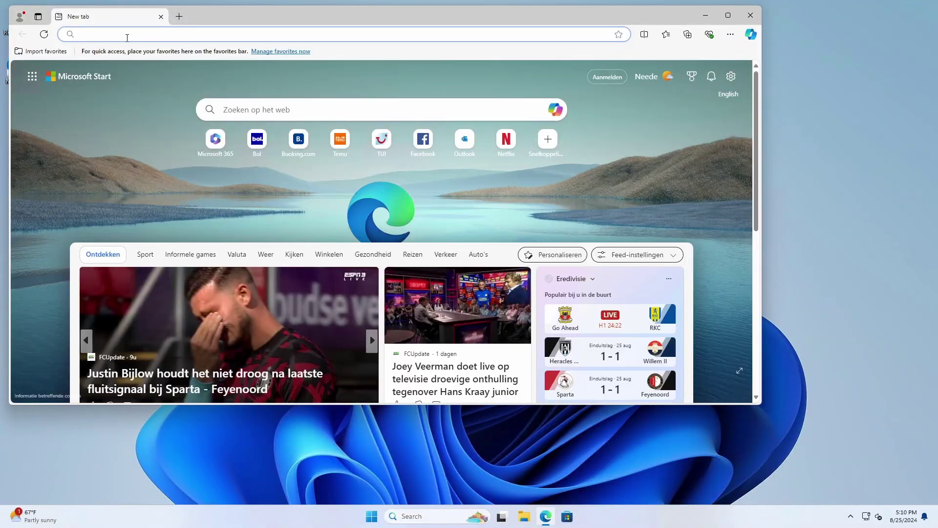
Step: Search the web for "github thesourcecodes"
click(124, 37)
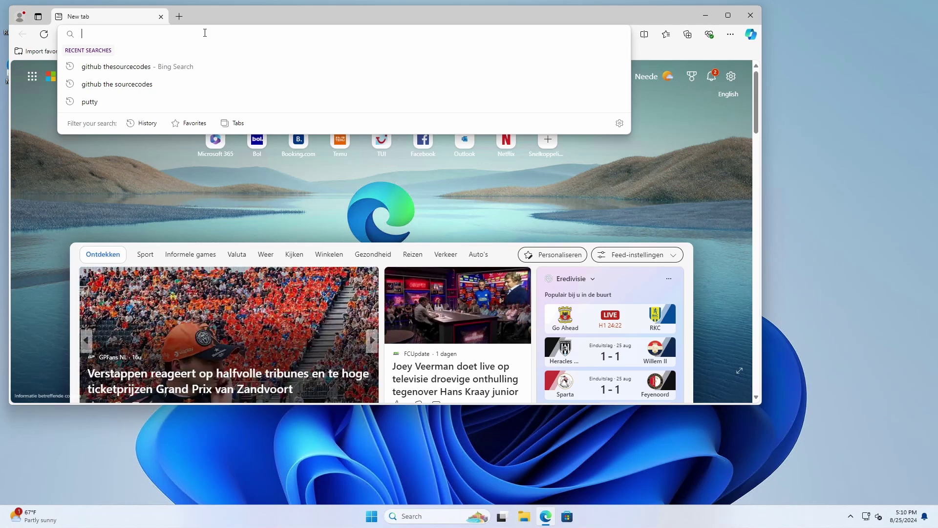
text(github)
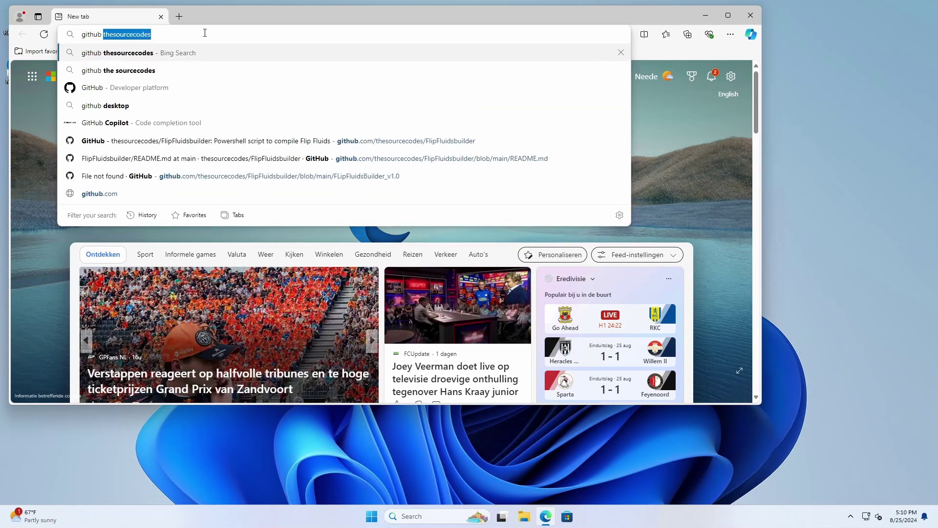
text( thes)
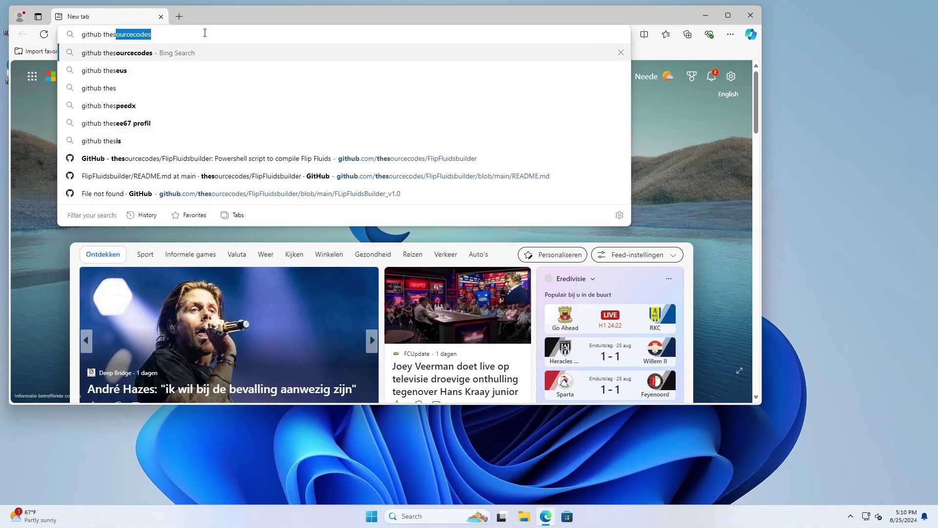
text(sourcecodes)
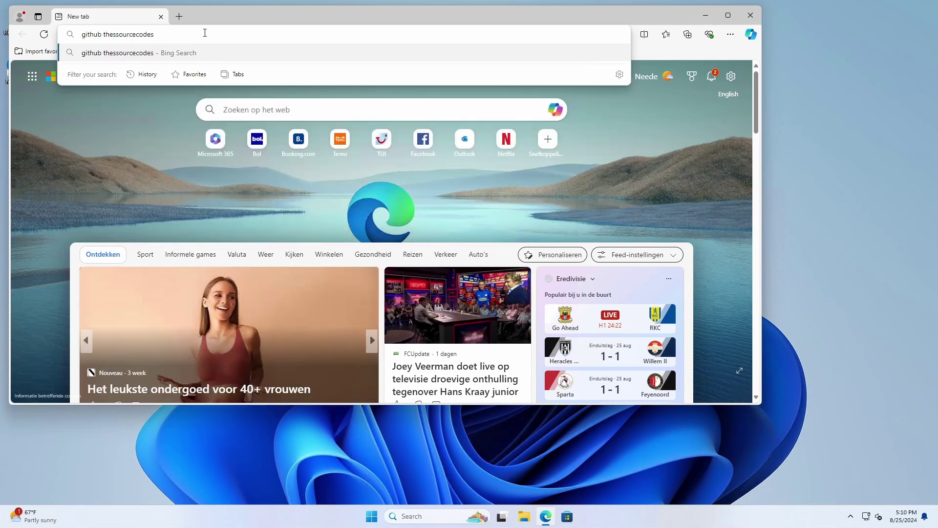
key(Return)
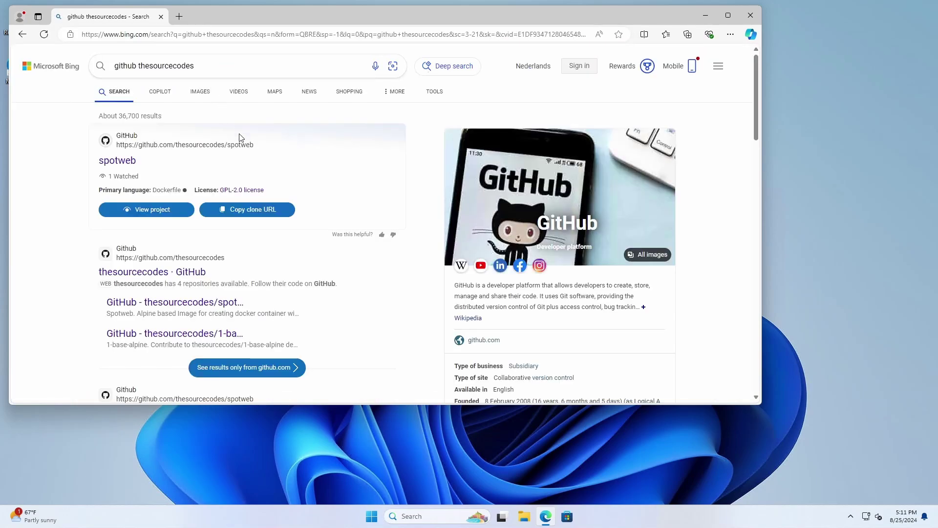
Step: Open the thesourcecodes GitHub profile from the search results and go to its FlipFluidsbuilder repository
scroll(268, 176, down, 1)
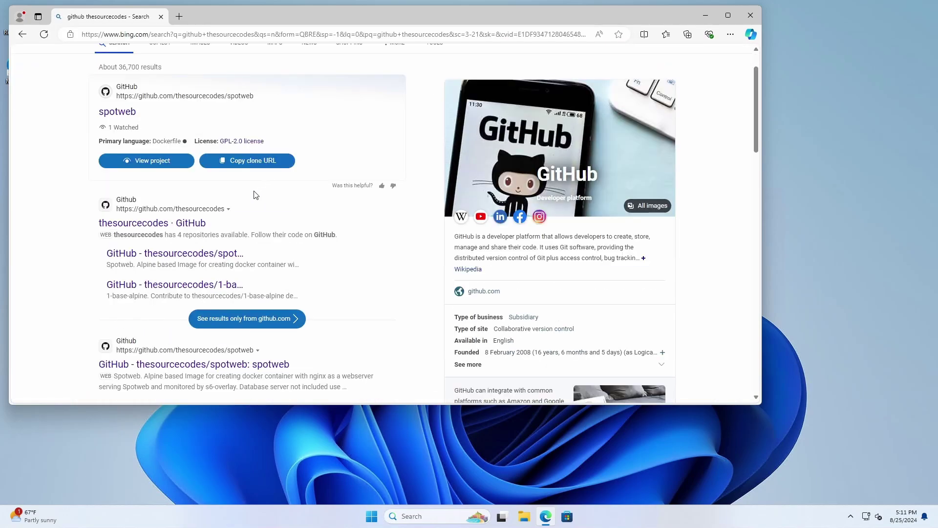
click(168, 223)
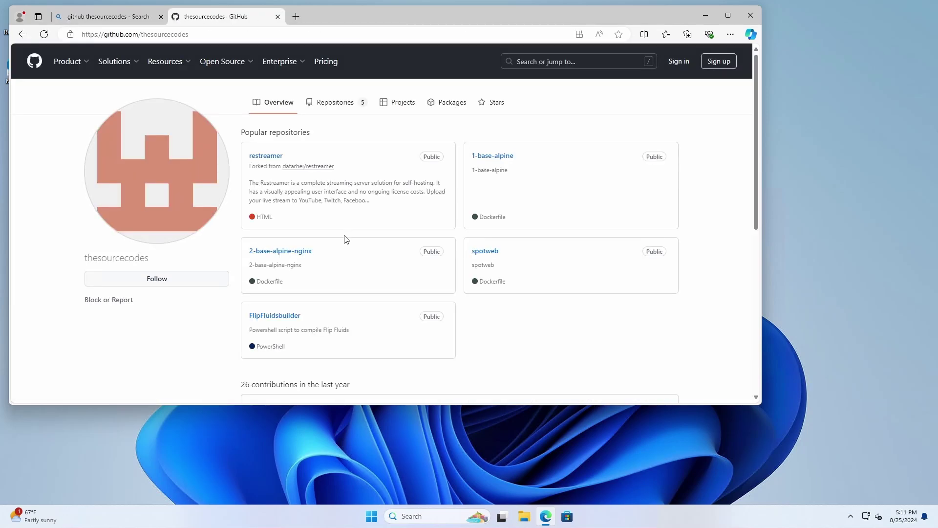
click(282, 320)
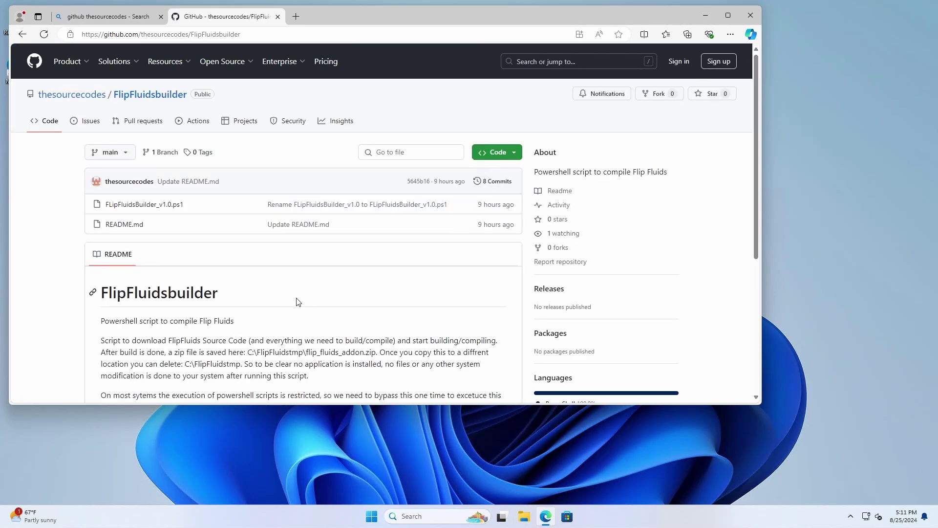
Step: Skim the README, then download the raw script FLipFluidsBuilder_v1.0.ps1 from the repository and keep the flagged file
scroll(314, 299, down, 2)
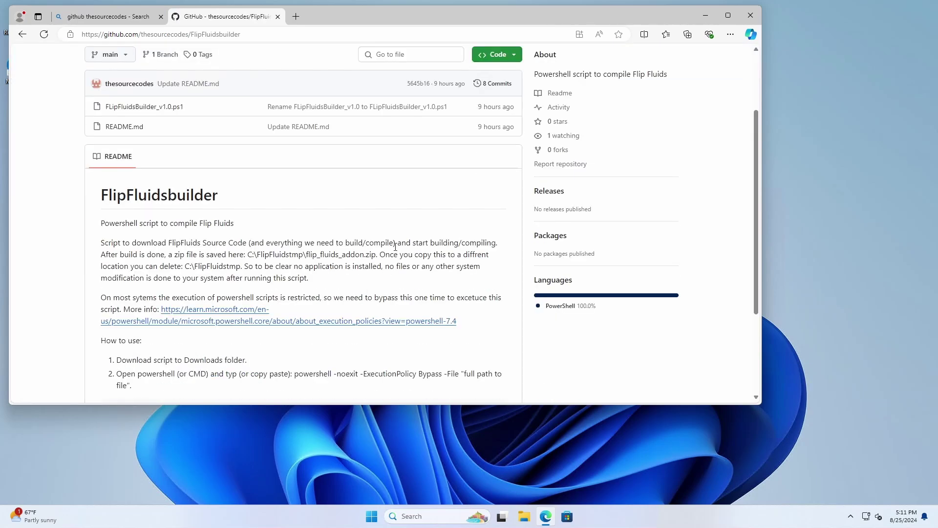
scroll(400, 228, down, 2)
scroll(380, 239, up, 4)
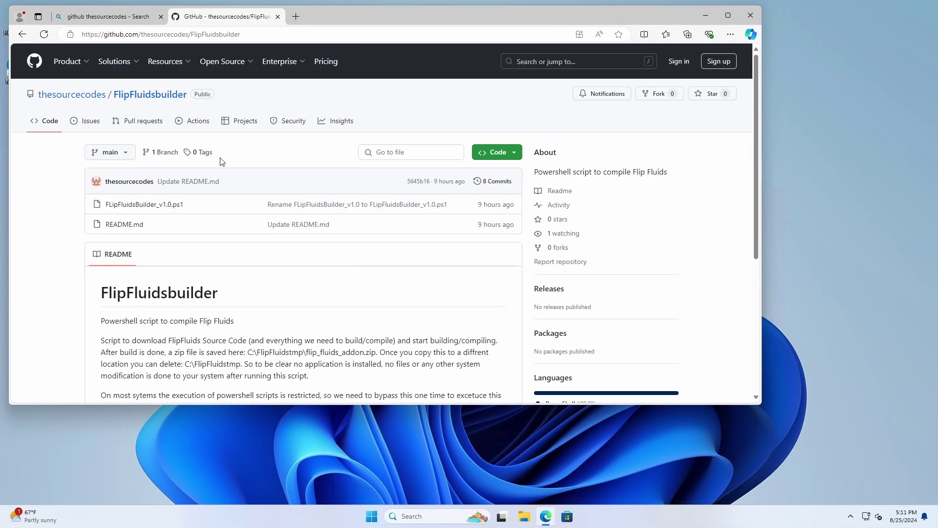
click(162, 205)
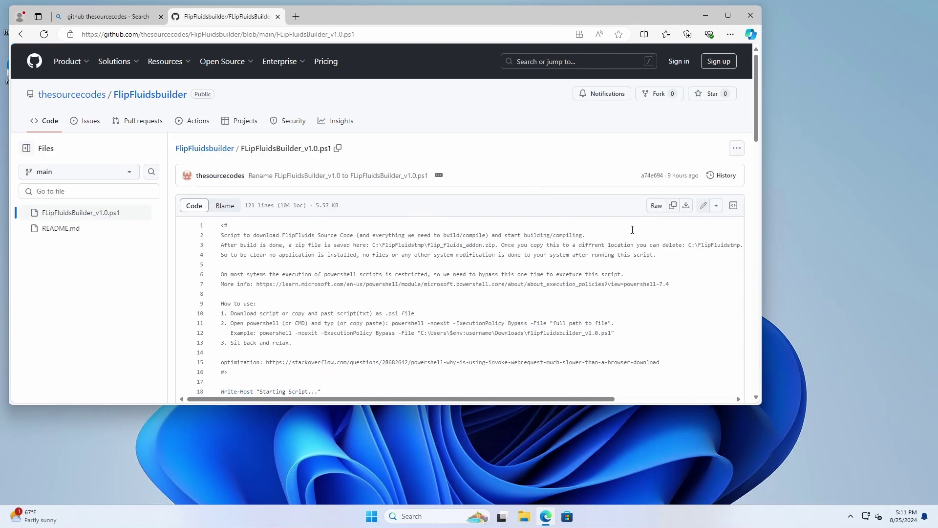
click(687, 205)
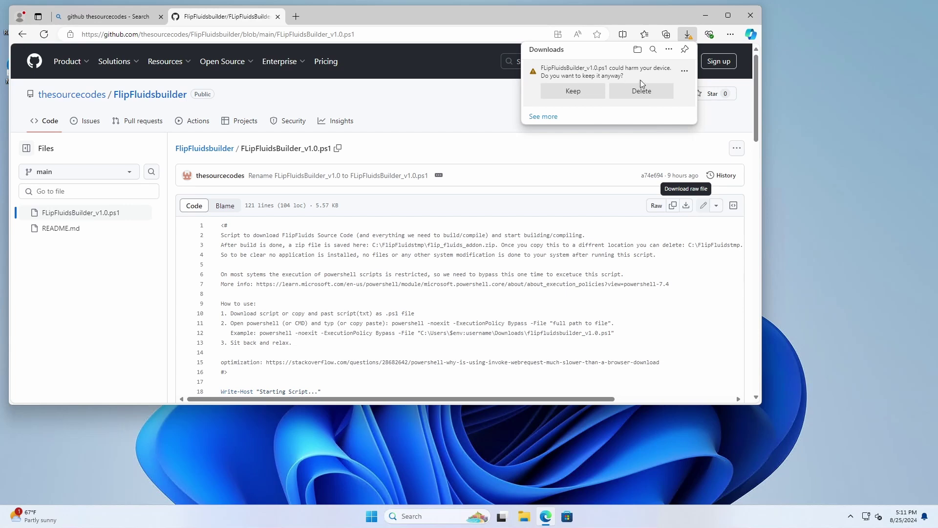
click(569, 91)
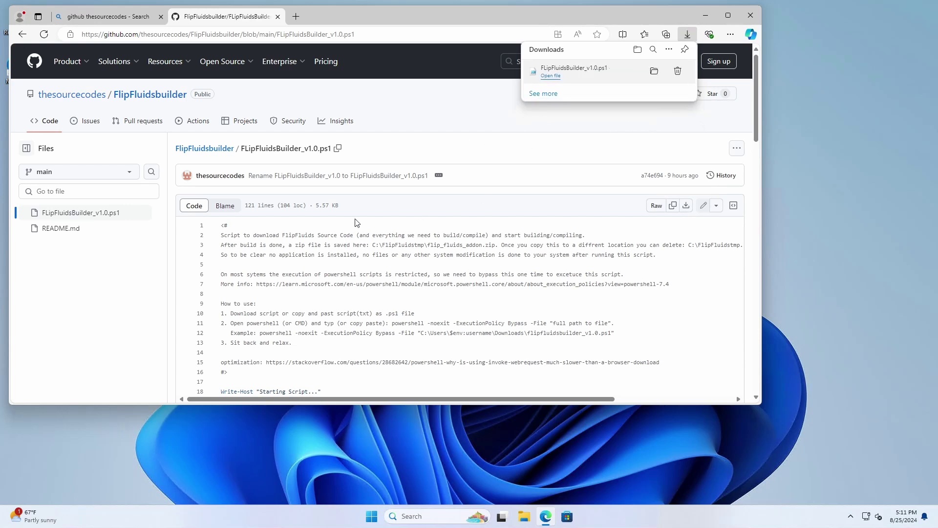
Step: Return to the FlipFluidsbuilder repository page and copy the PowerShell execution-policy bypass command from the README
click(204, 148)
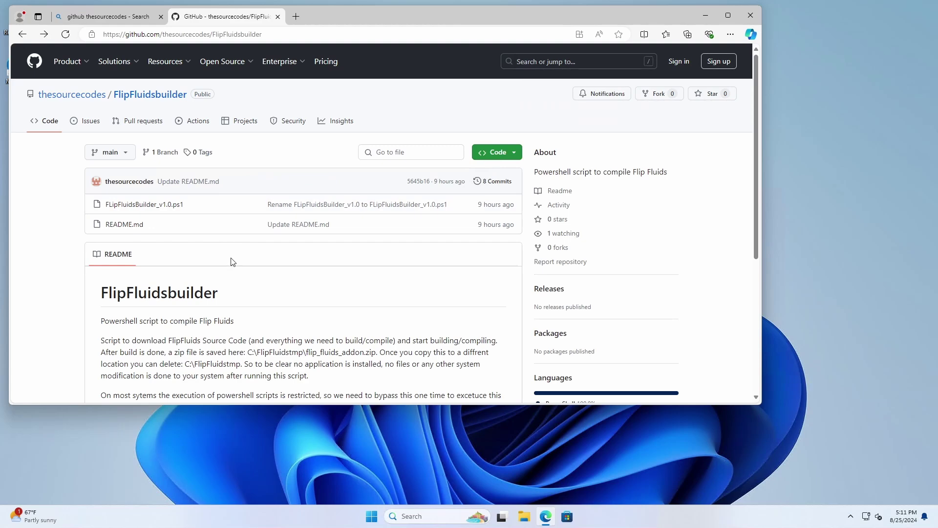
scroll(261, 270, down, 3)
scroll(291, 276, down, 1)
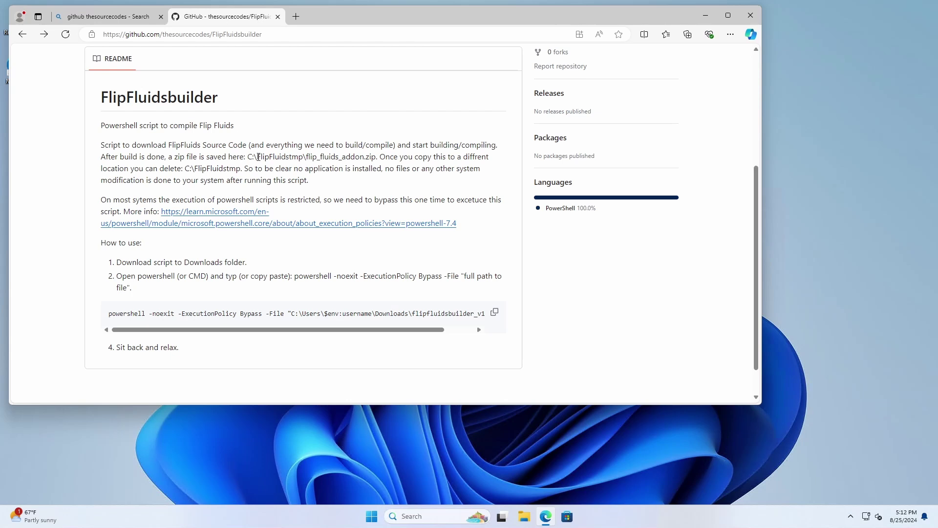
drag(258, 157, 381, 157)
click(321, 157)
click(310, 185)
scroll(322, 249, down, 2)
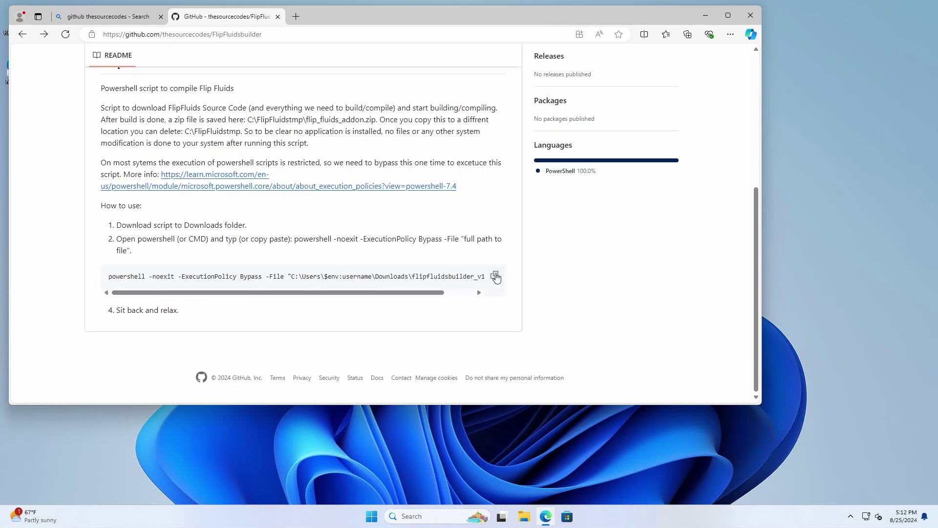
click(496, 276)
Step: Review the README's instruction on where to download the script, and check the Downloads folder in File Explorer
scroll(591, 132, up, 4)
scroll(362, 279, down, 1)
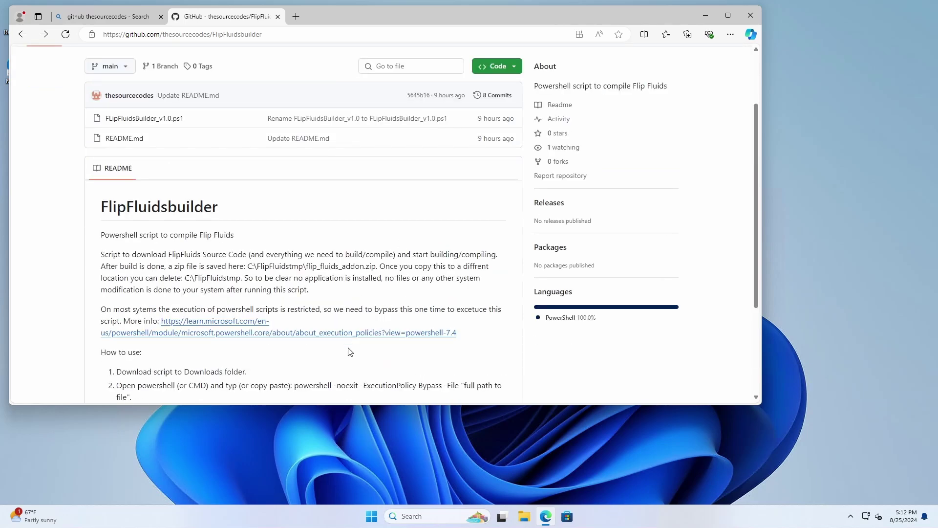
drag(152, 372, 216, 372)
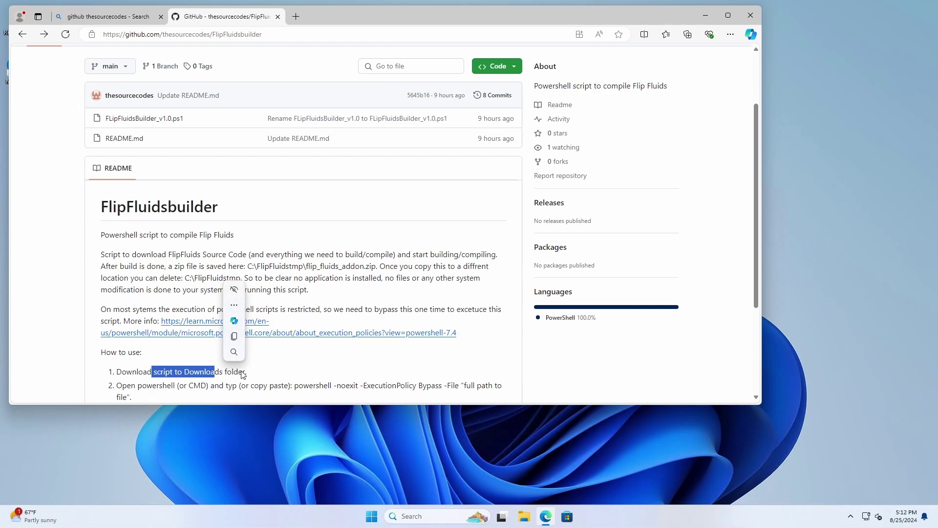
scroll(409, 291, up, 2)
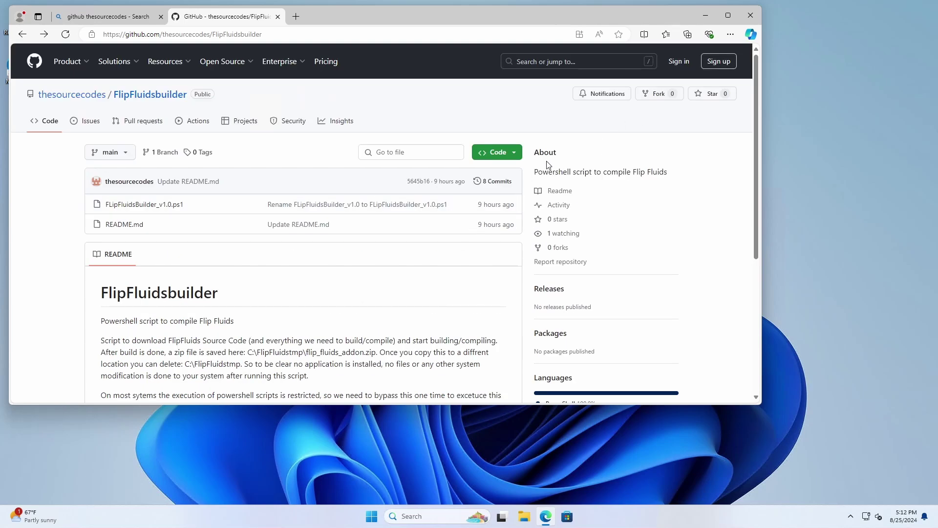
click(524, 516)
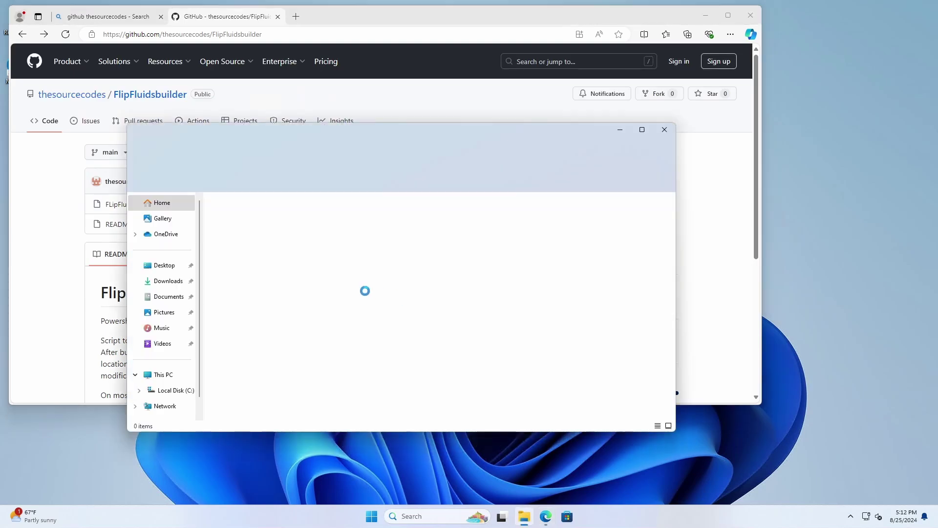
click(168, 281)
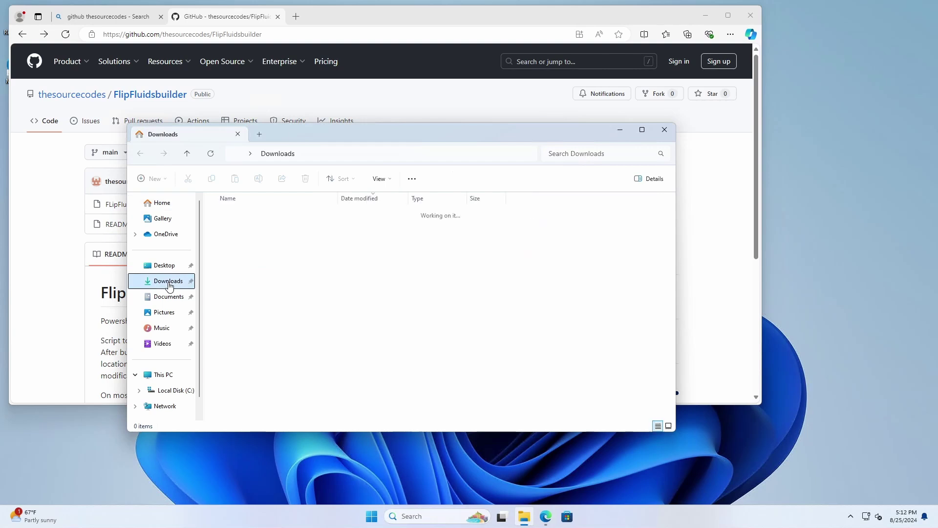
click(664, 130)
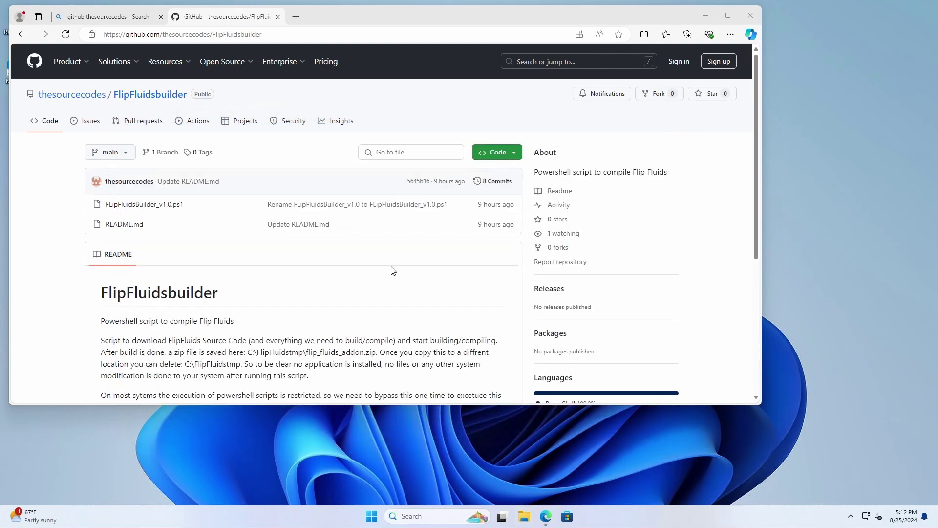
Step: Find and launch Windows PowerShell with a system search for "power", and close its window again
click(371, 517)
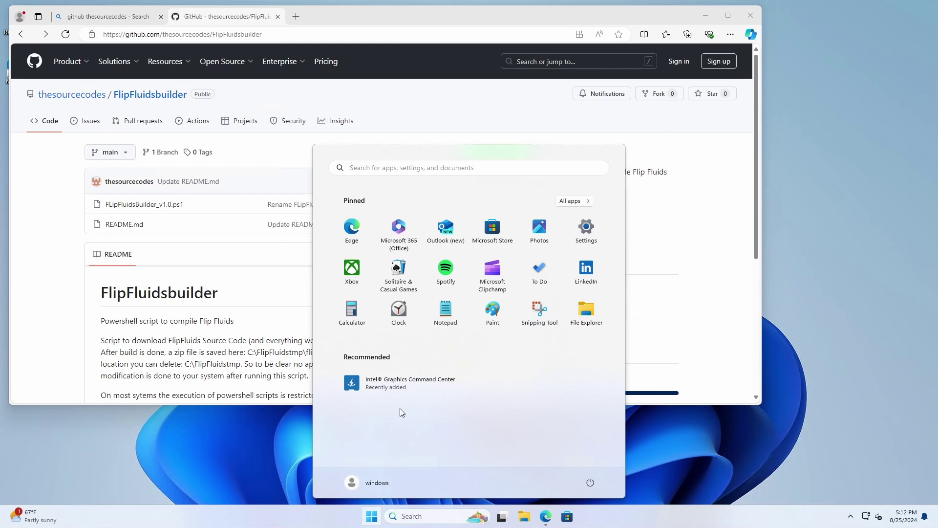
text(pw)
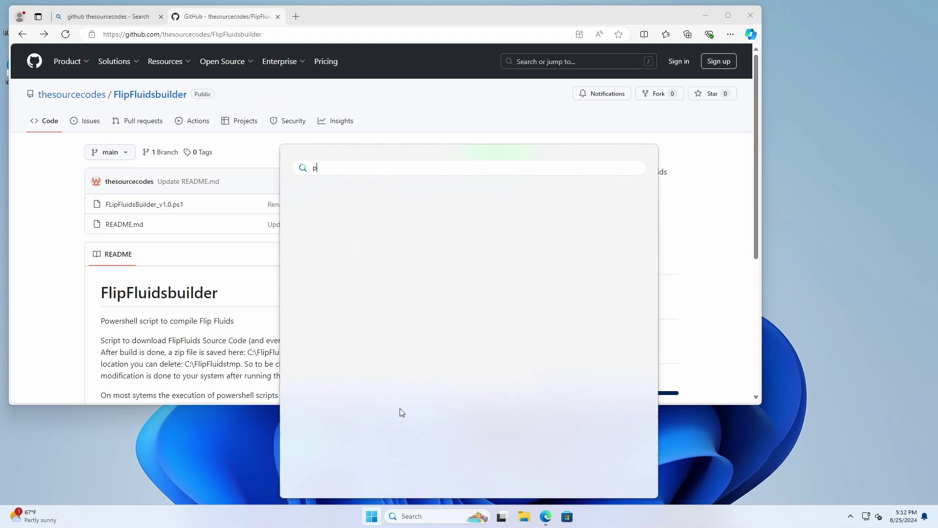
key(BackSpace)
key(BackSpace)
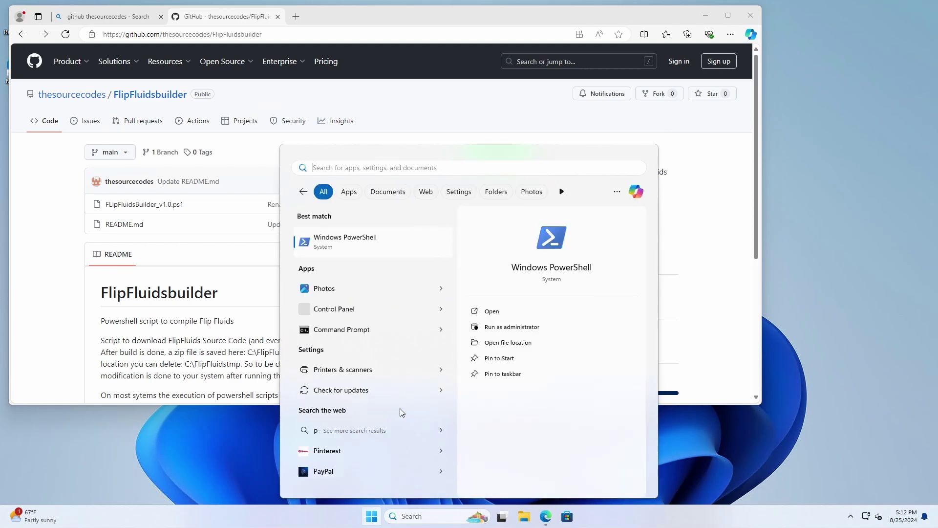
text(power)
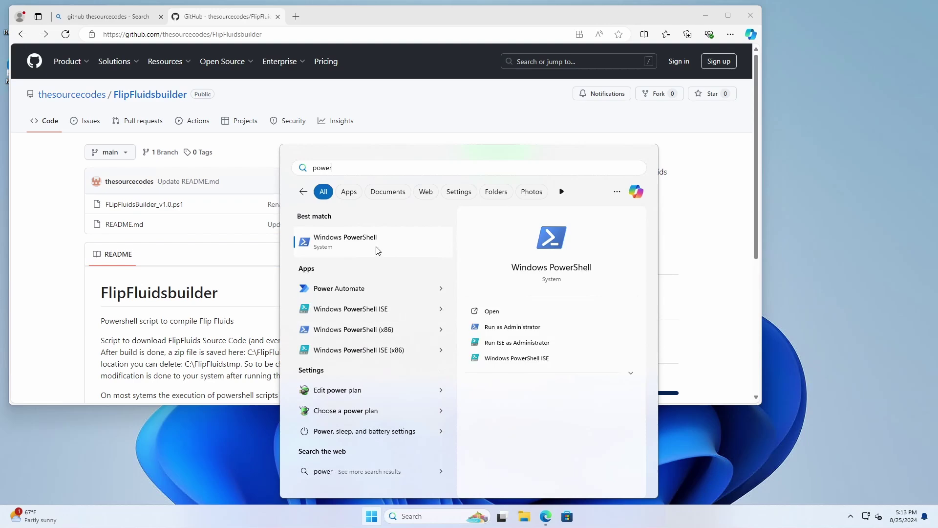
click(378, 250)
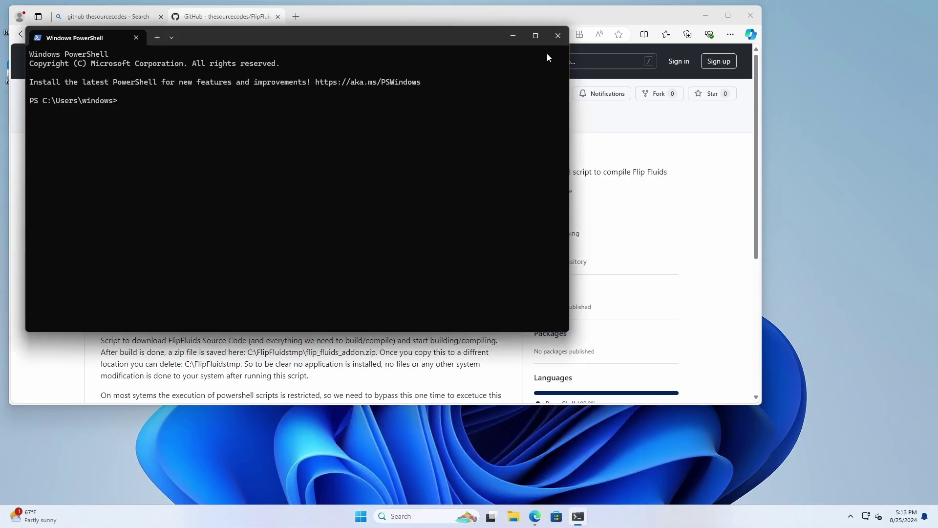
click(558, 36)
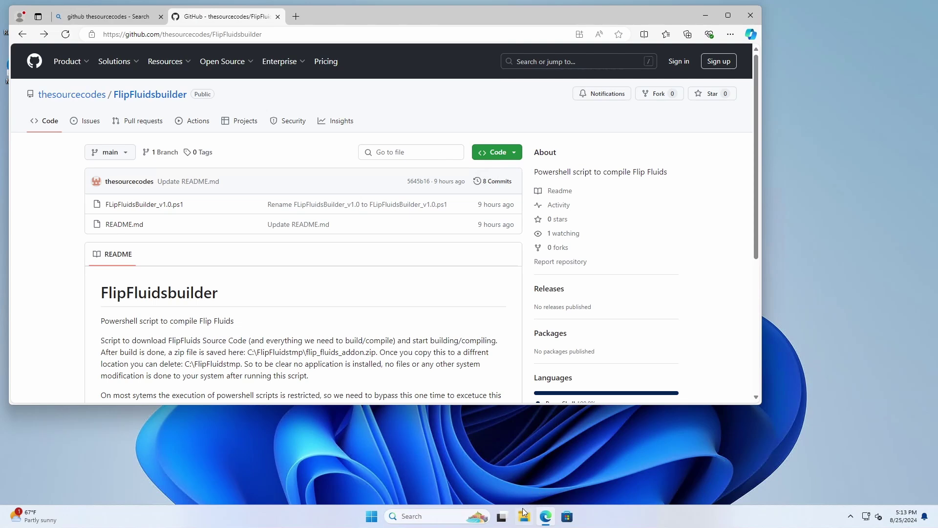
Step: Open the Downloads folder in File Explorer and start a PowerShell window in that folder
key(super+e)
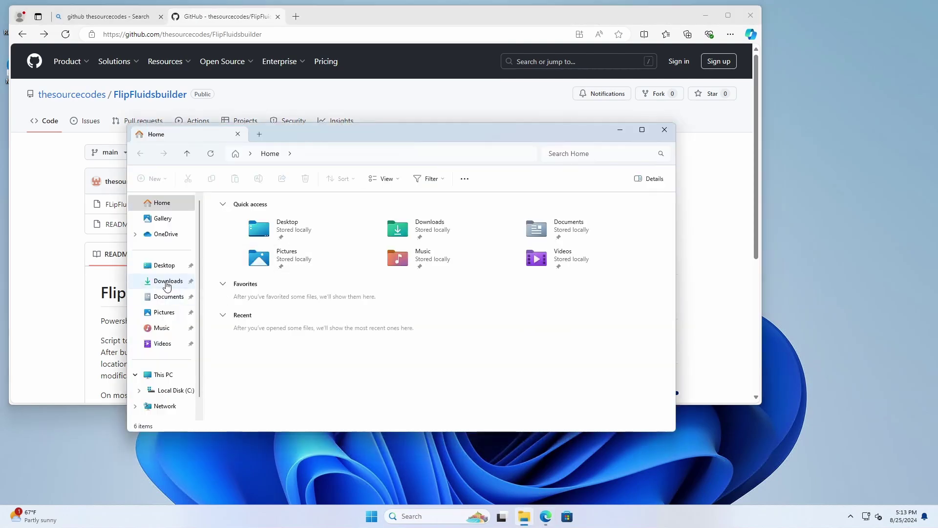
click(167, 281)
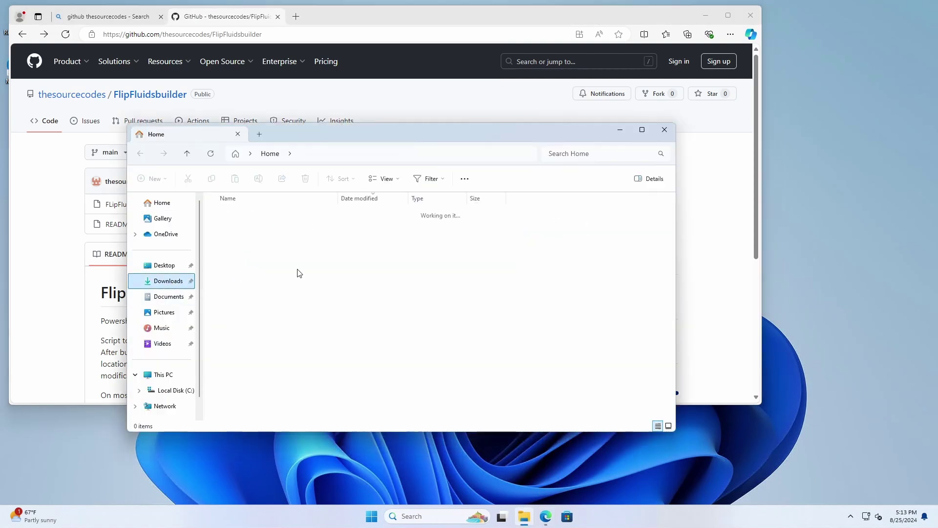
right_click(266, 282)
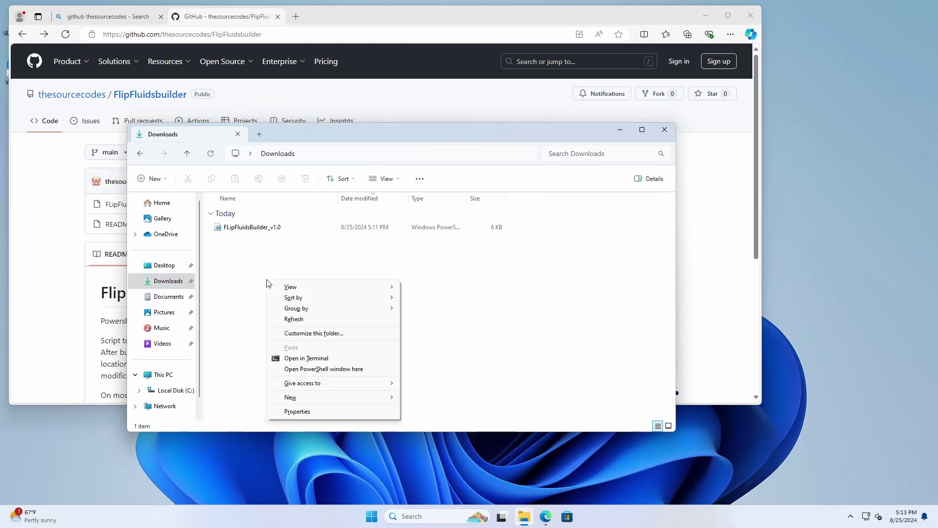
click(327, 370)
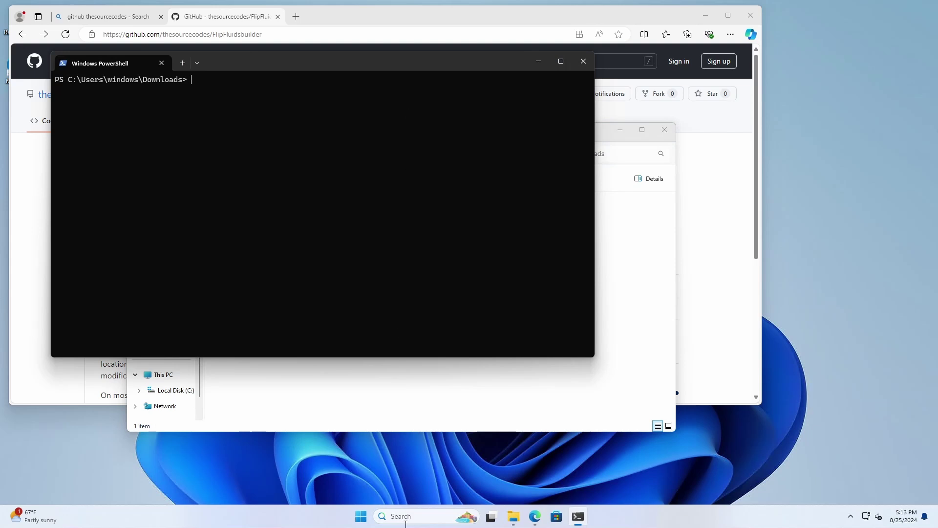
click(362, 519)
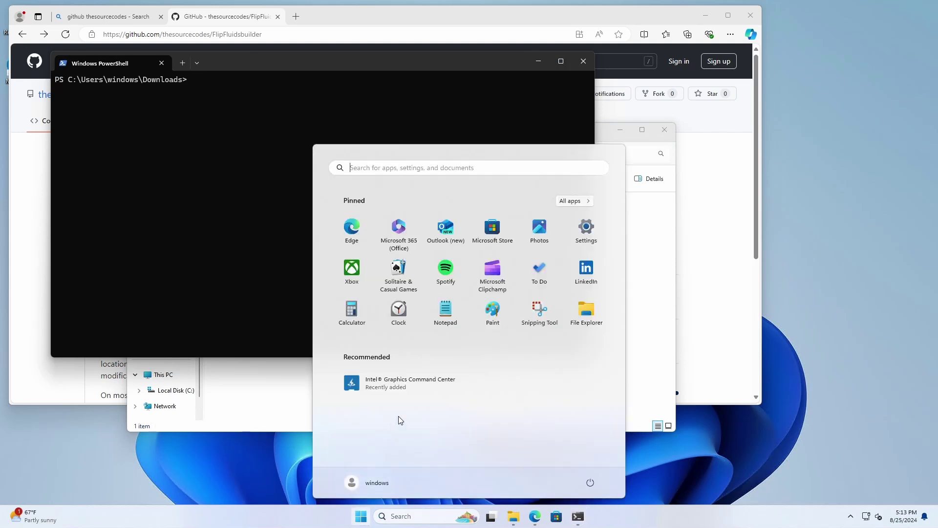
text(run)
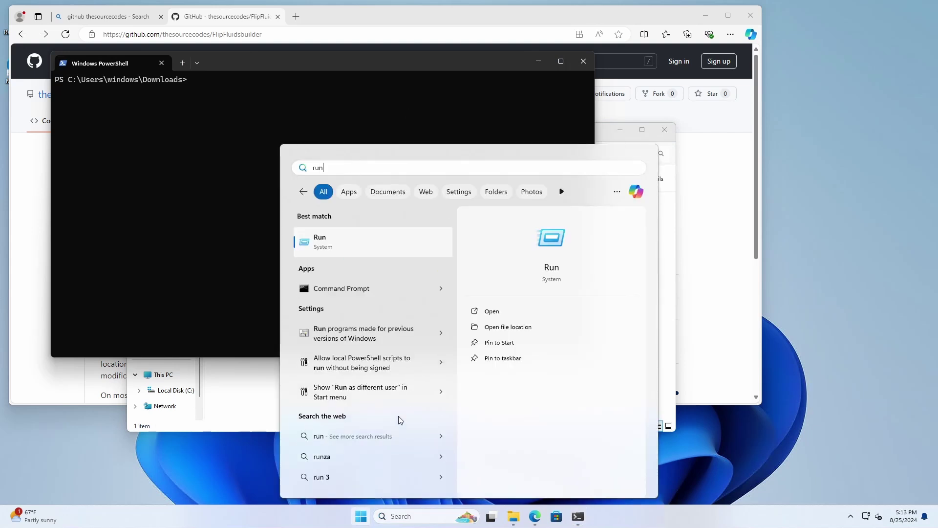
key(Return)
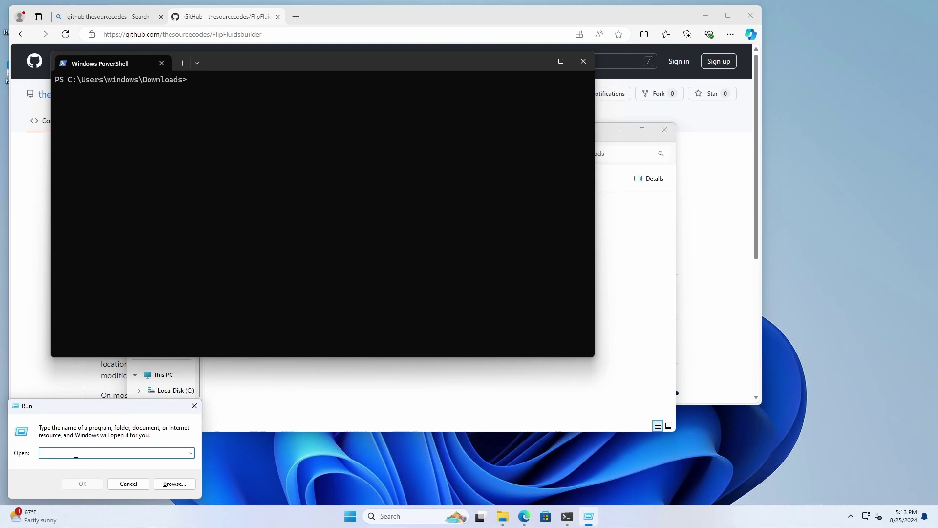
click(194, 407)
Step: Reposition the PowerShell window and copy the execution-policy bypass command from the FlipFluidsbuilder README again
drag(315, 67, 445, 109)
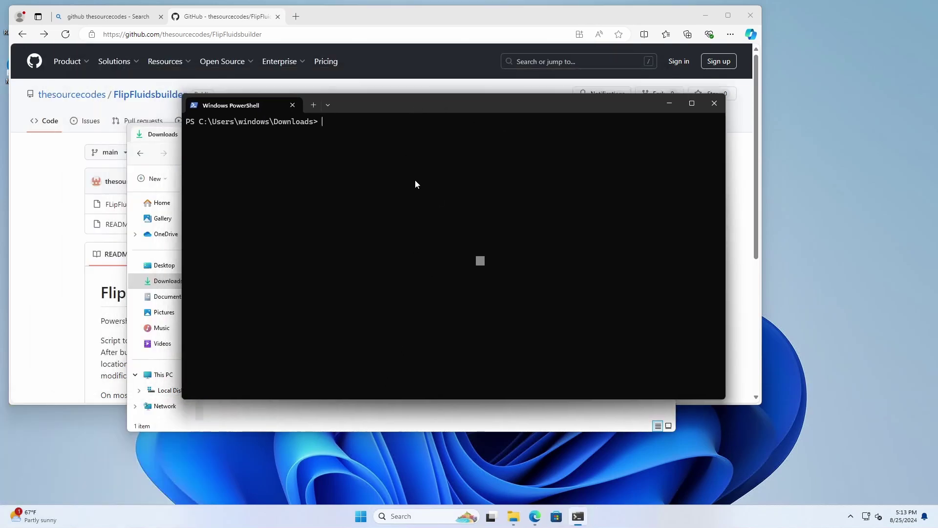
key(Return)
key(Return)
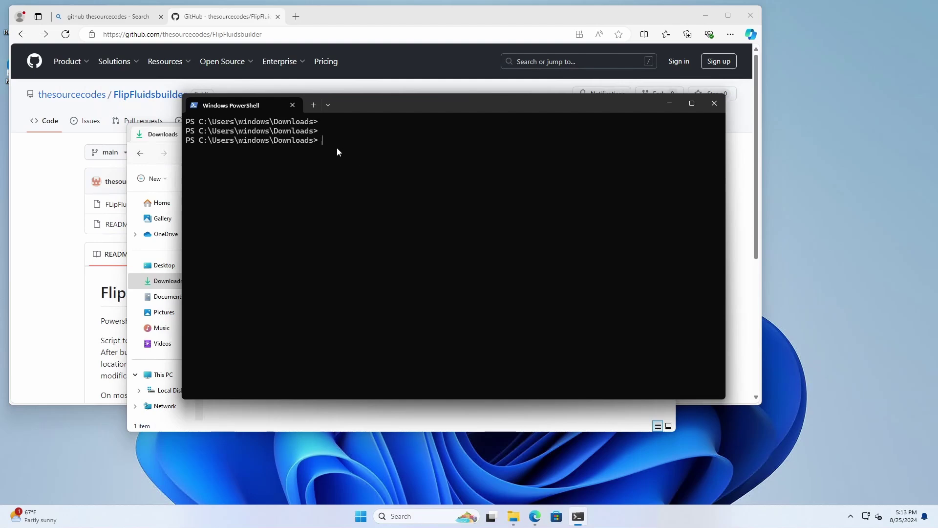
click(56, 255)
scroll(181, 280, down, 4)
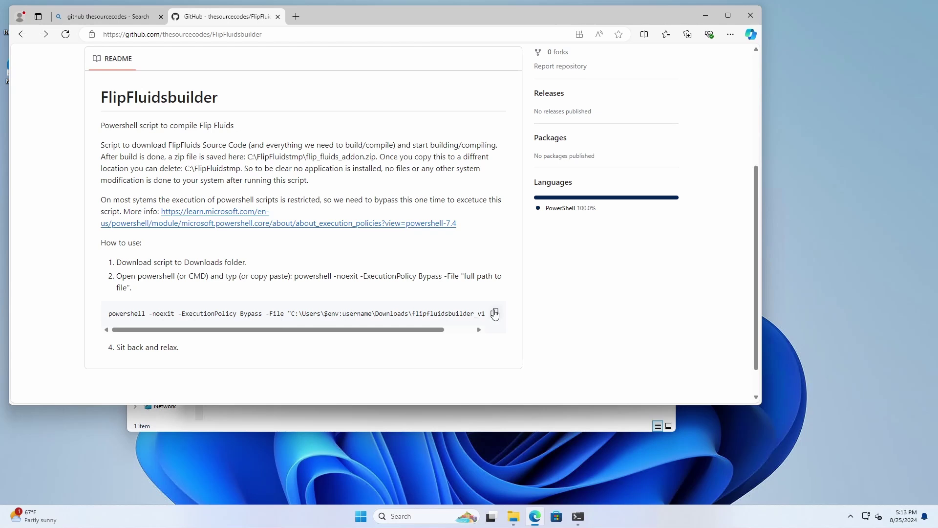
click(495, 313)
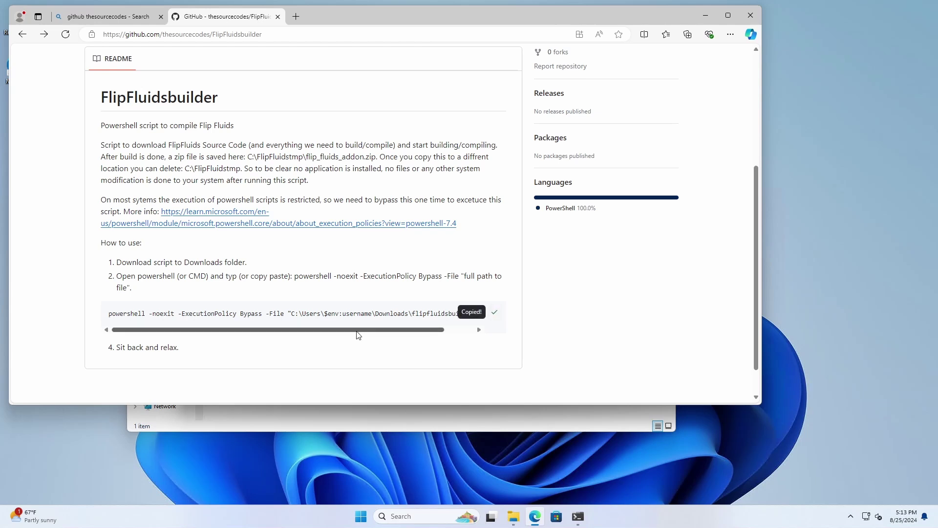
Step: Run the copied command in PowerShell to execute flipfluidsbuilder_v1.0.ps1 with the Bypass execution policy
click(579, 517)
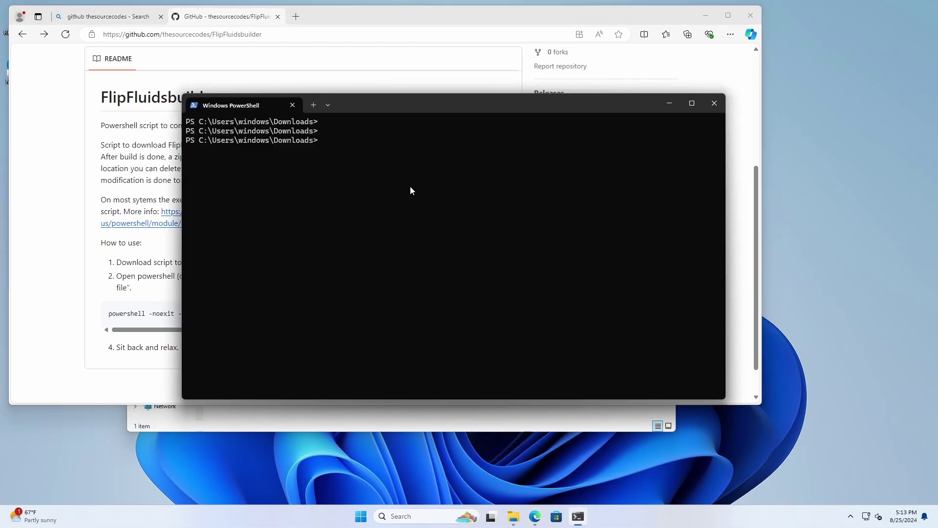
key(ctrl+v)
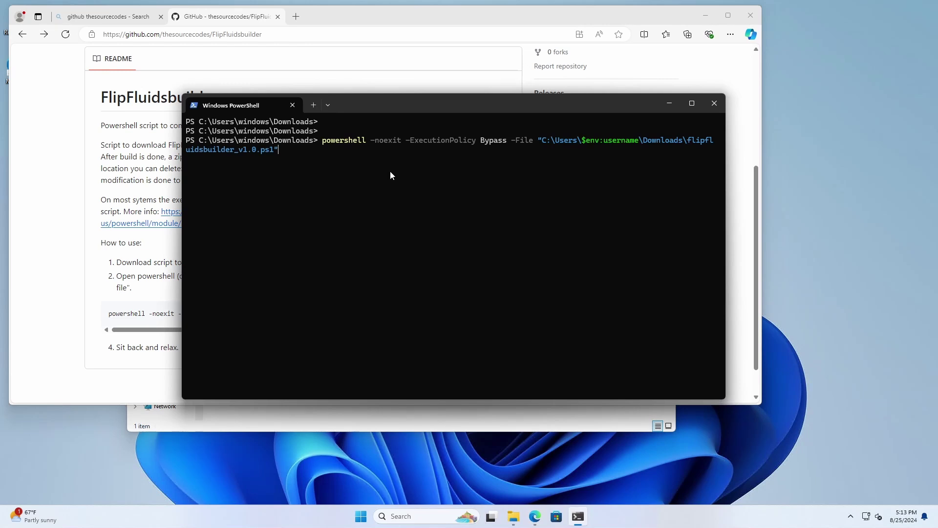
key(Return)
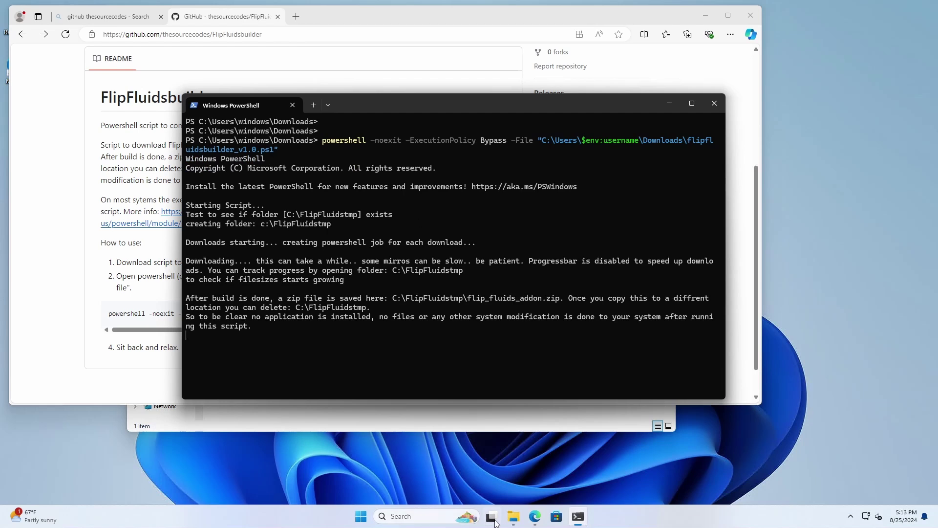
Step: Open the FlipFluidstmp folder on Local Disk (C:) in File Explorer beside PowerShell, and return to PowerShell to follow the build
click(514, 516)
drag(438, 138, 606, 179)
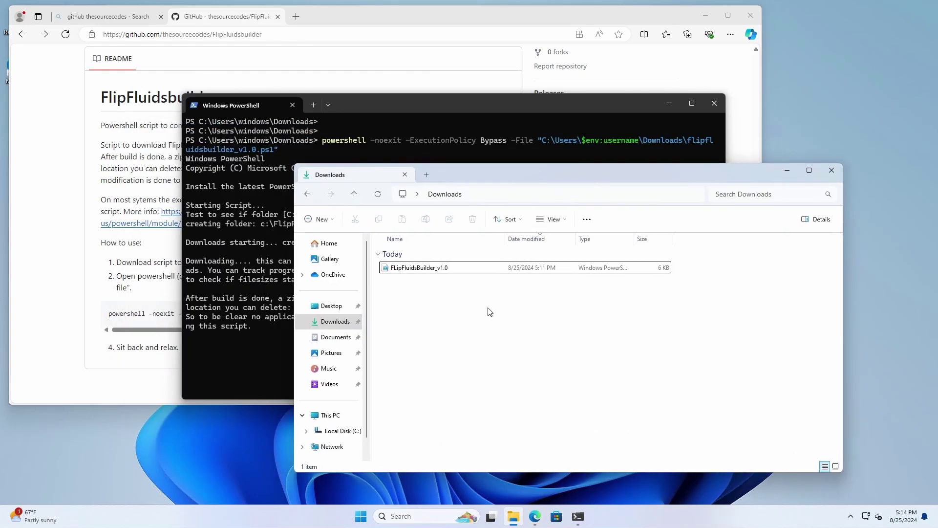
click(330, 415)
click(441, 270)
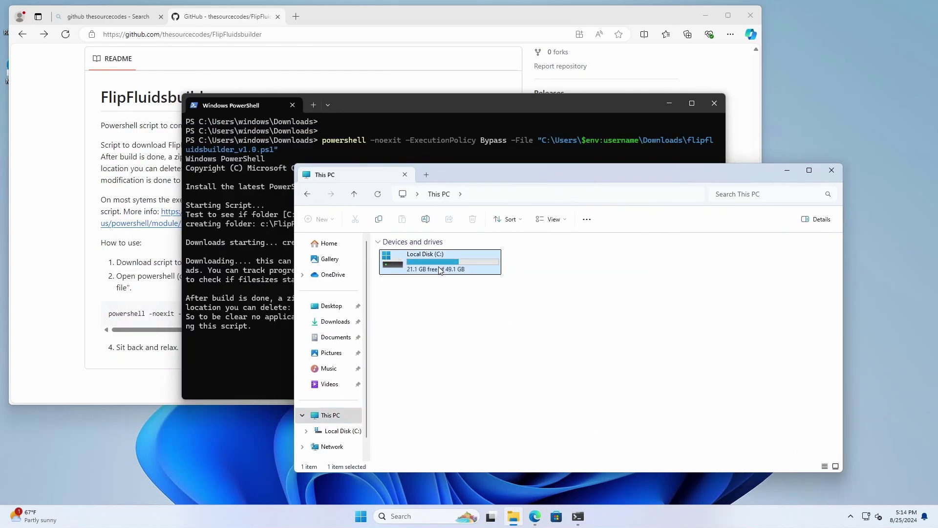
double_click(441, 270)
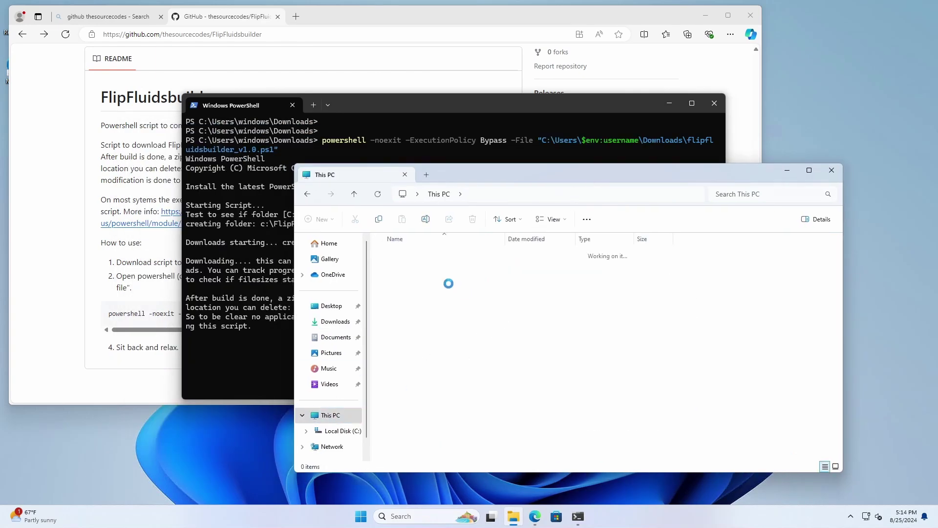
double_click(478, 288)
drag(577, 181, 668, 177)
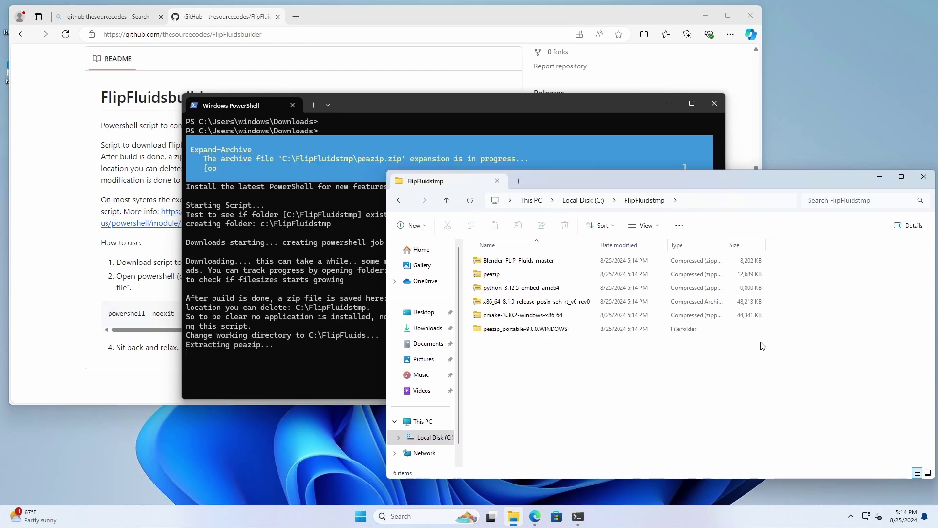
click(556, 135)
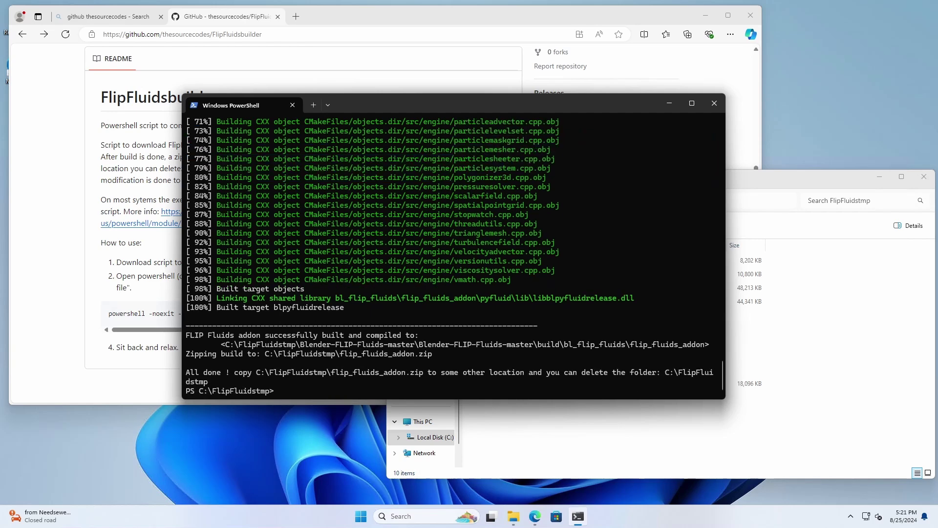
Step: Copy the flip_fluids_addon zip file from the FlipFluidstmp folder into the Documents folder
click(567, 440)
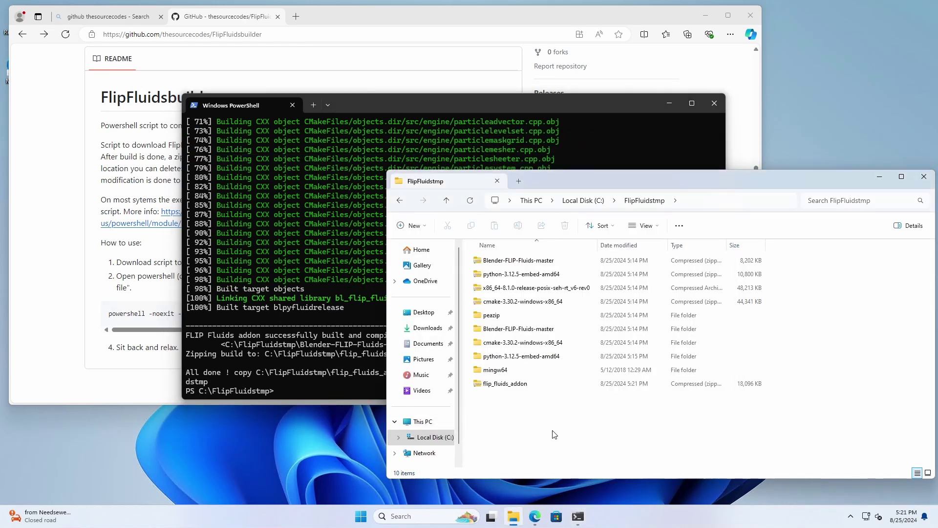
click(511, 357)
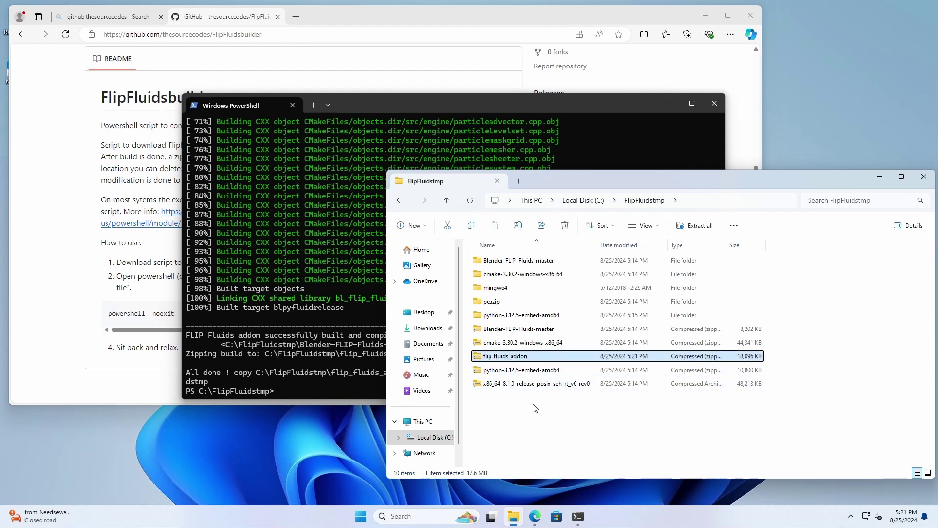
click(428, 344)
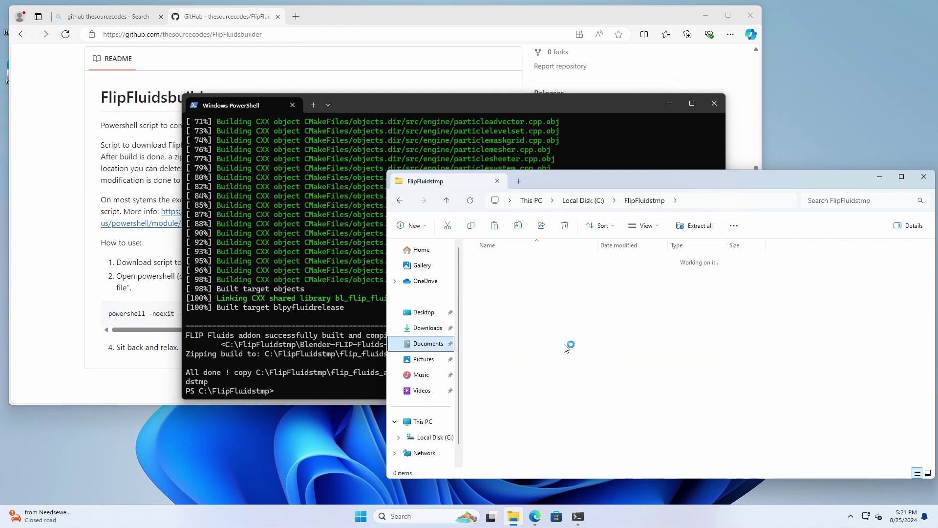
key(ctrl+v)
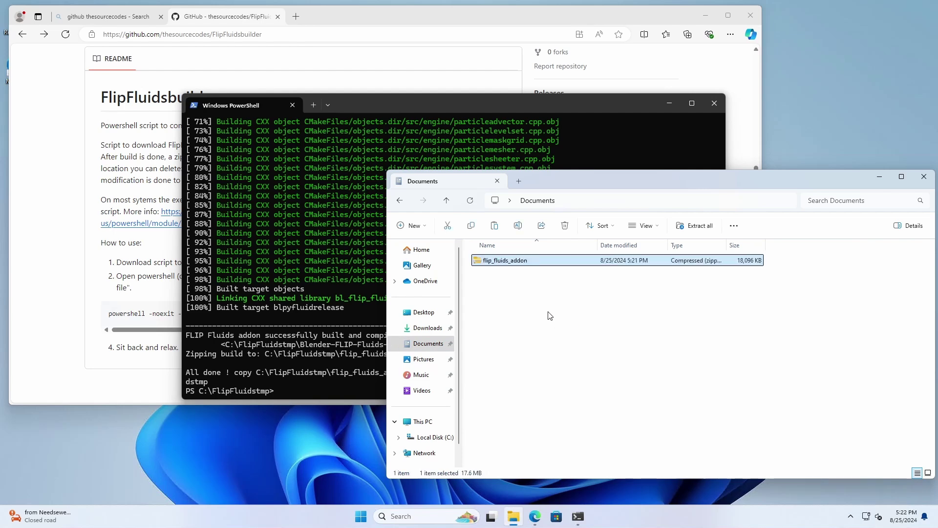
click(547, 313)
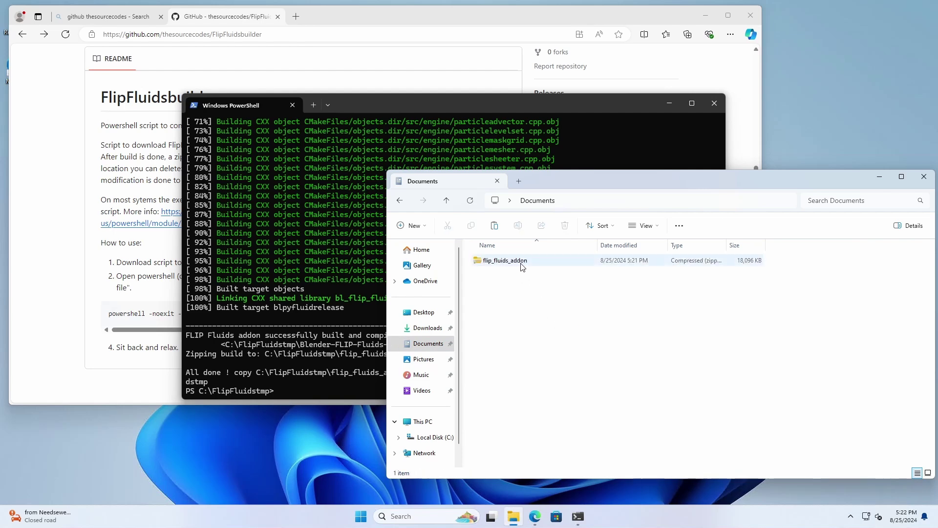
Step: Permanently delete the FlipFluidstmp folder from Local Disk (C:)
click(432, 437)
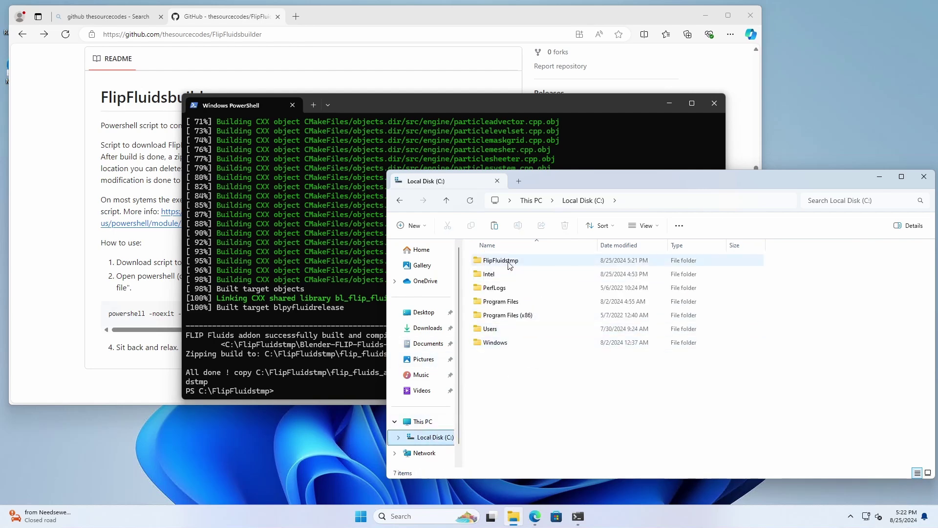
click(509, 262)
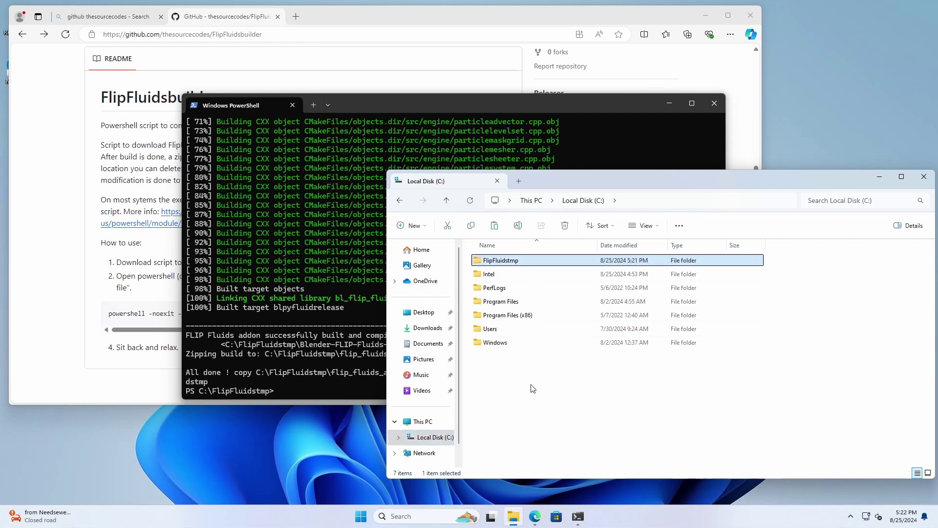
key(shift+Delete)
drag(470, 200, 592, 304)
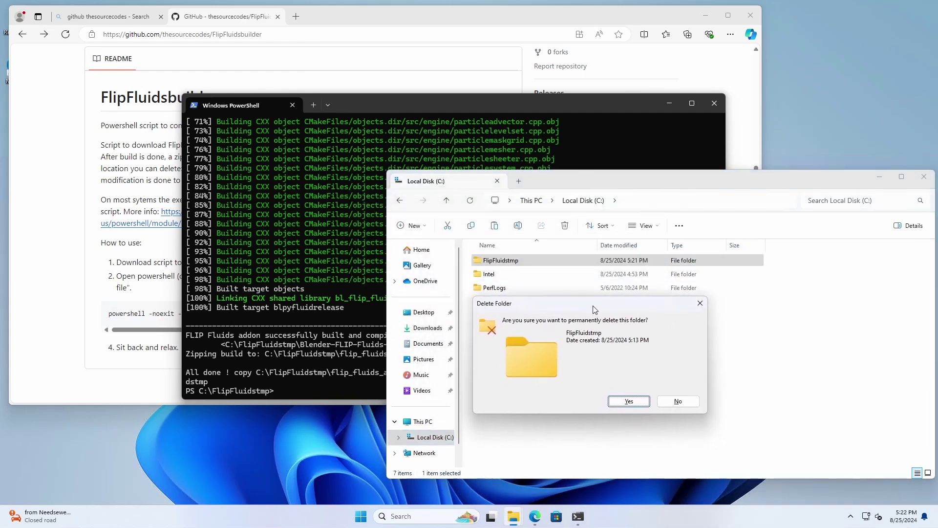
click(628, 402)
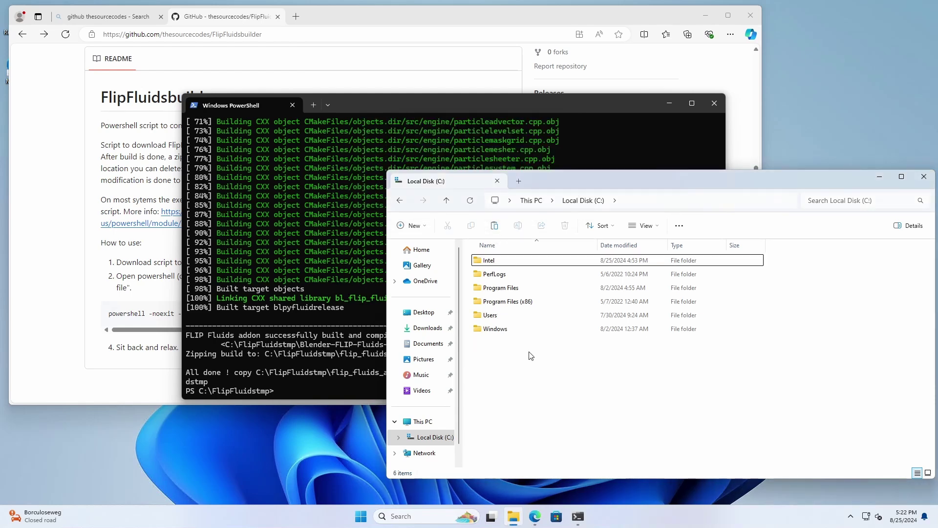
Step: Search the web for "blender" in a new Edge tab and open the blender.org download page
click(51, 177)
click(295, 16)
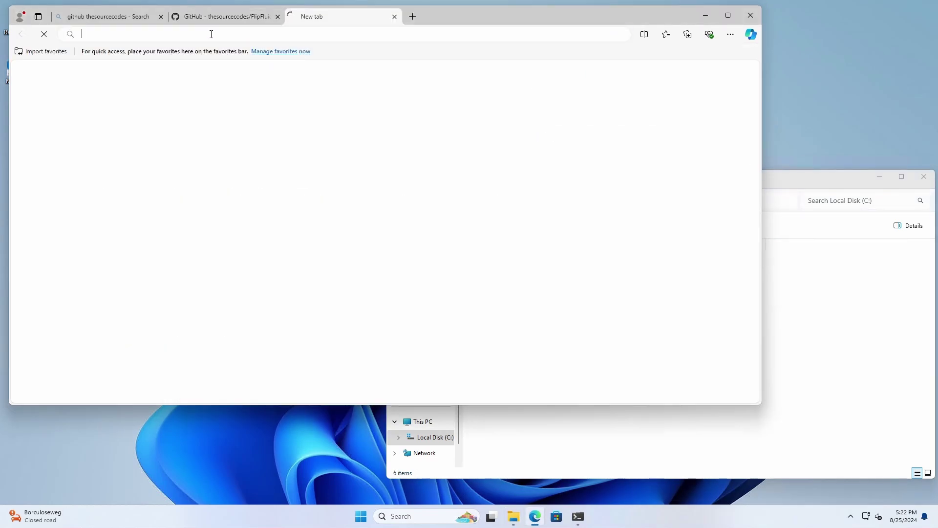
text(blender)
key(Return)
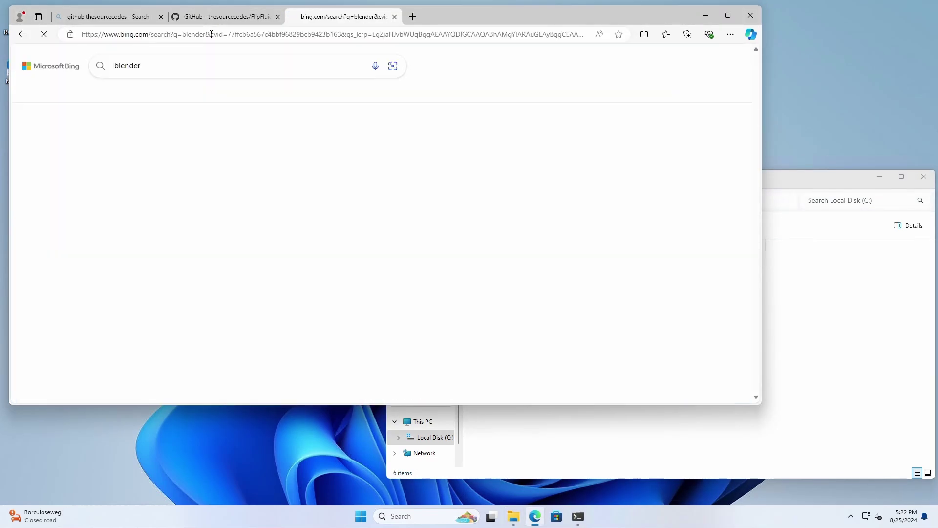
scroll(197, 161, down, 7)
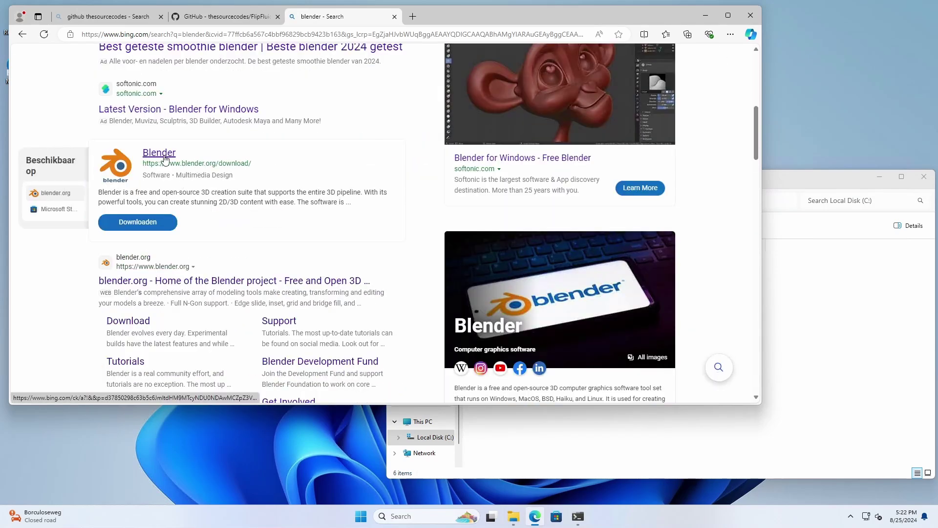
click(164, 220)
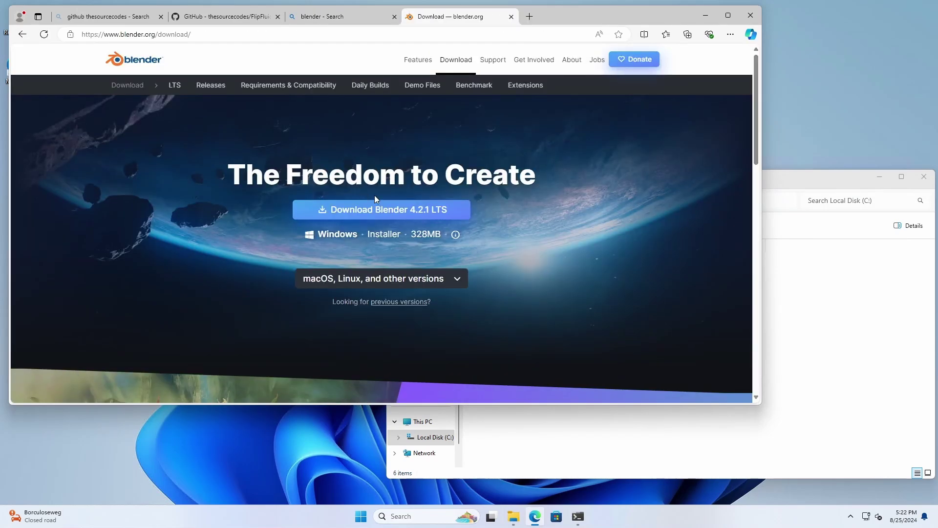
Step: Download the Blender 4.2.1 LTS Windows installer, run it, and complete the setup wizard
click(426, 213)
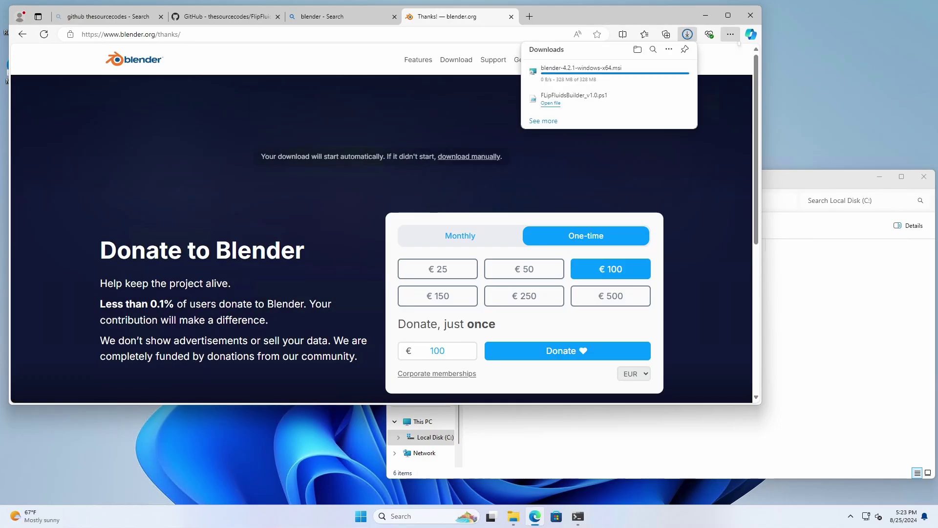
click(582, 69)
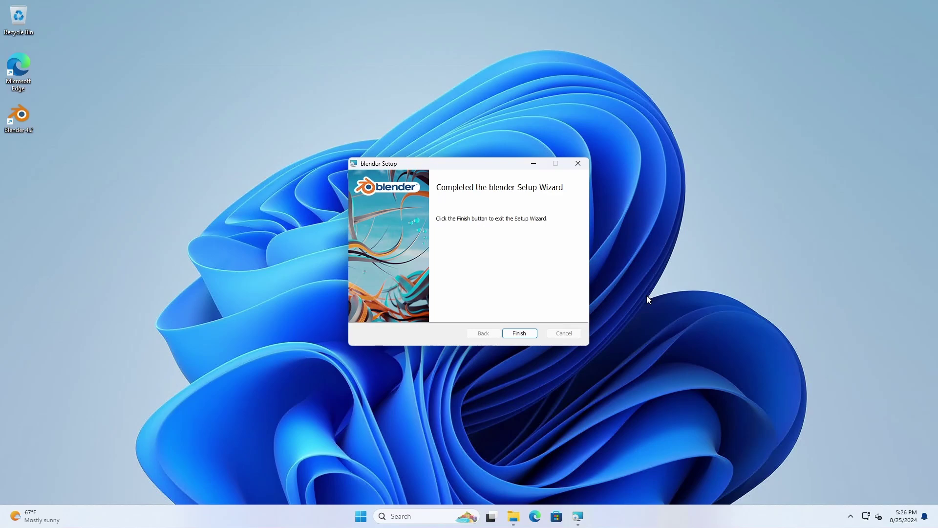
click(521, 332)
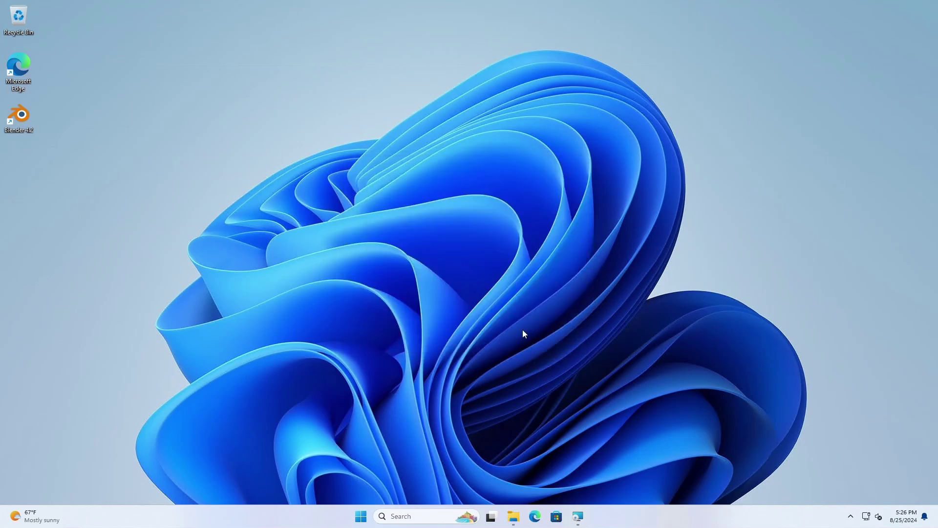
Step: Launch Blender 4.2 from the desktop, accept the default quick setup, and start a new General file
double_click(20, 116)
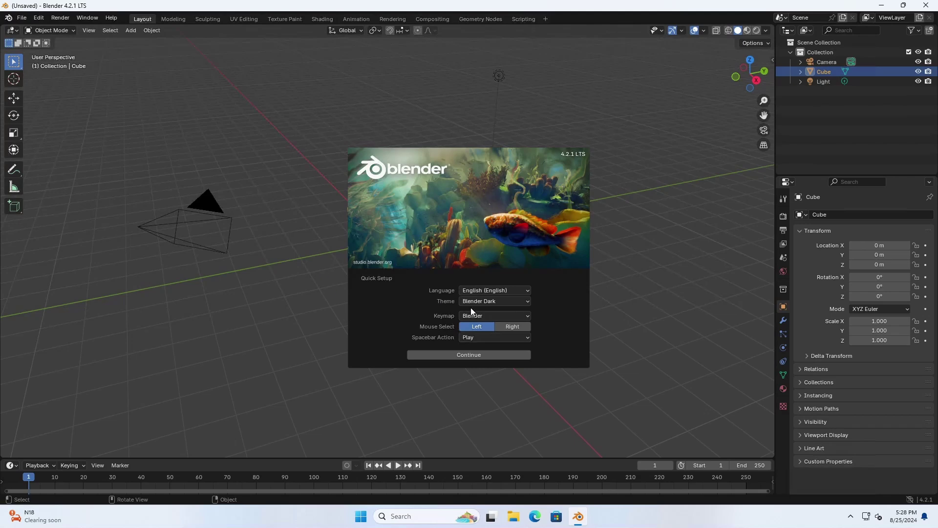
click(470, 355)
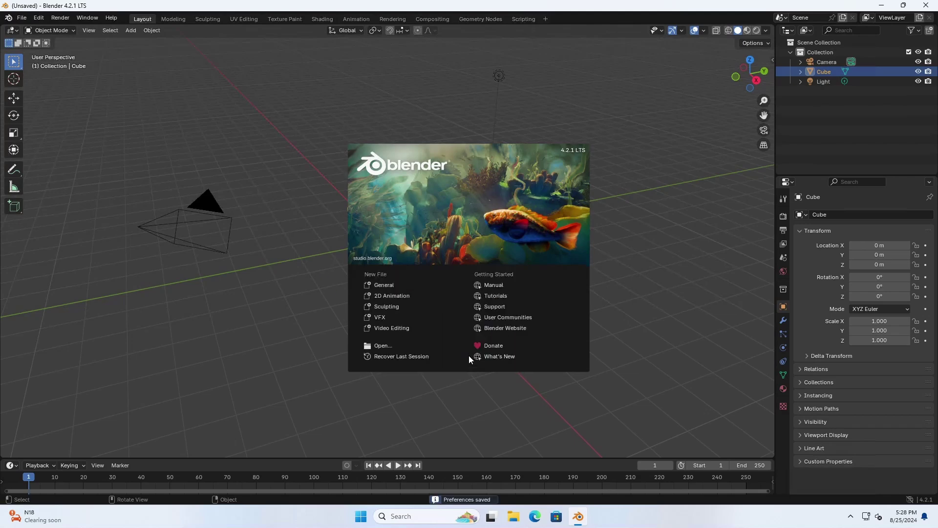
click(388, 285)
Step: Install flip_fluids_addon.zip from the Documents folder through the add-on preferences
click(22, 18)
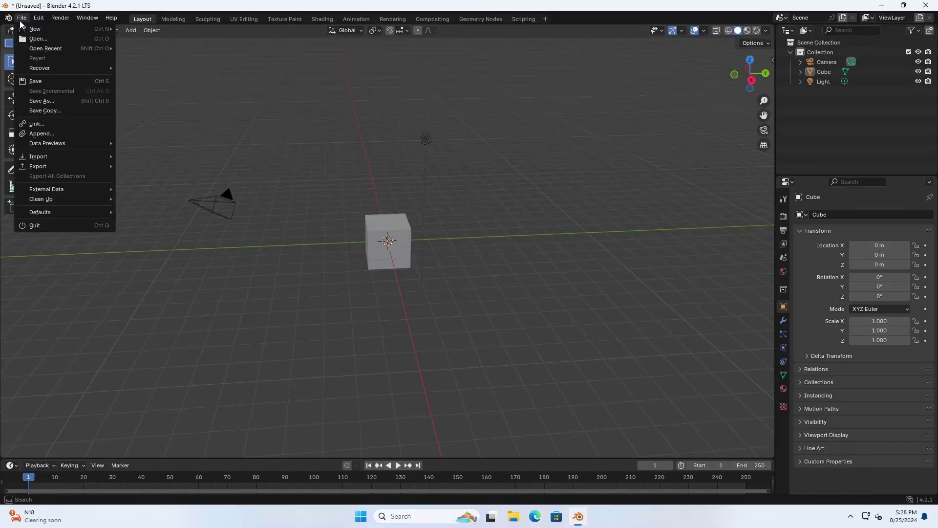
mouse_move(39, 17)
click(66, 143)
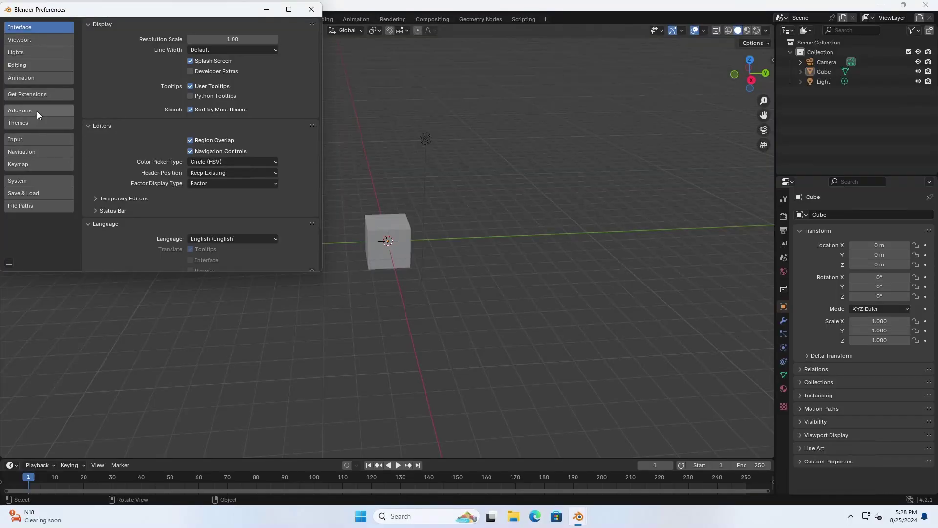
click(61, 110)
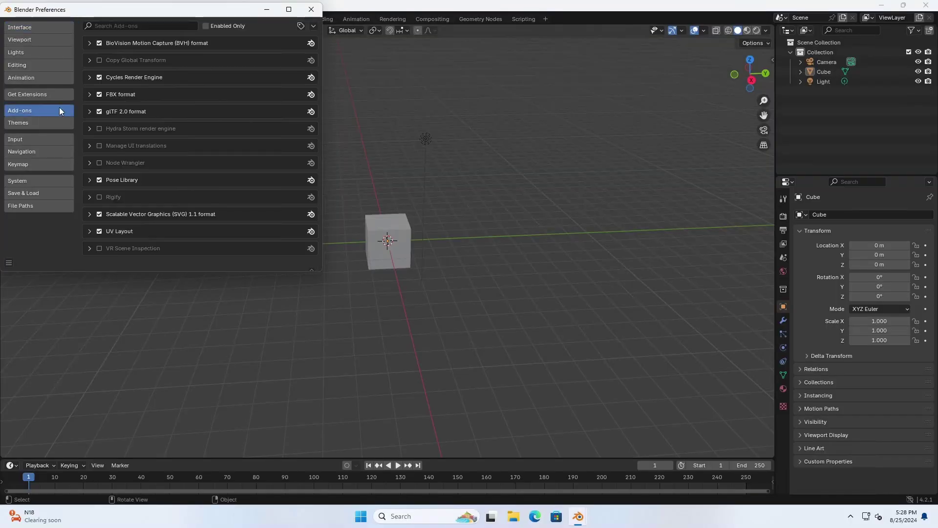
click(303, 27)
click(314, 26)
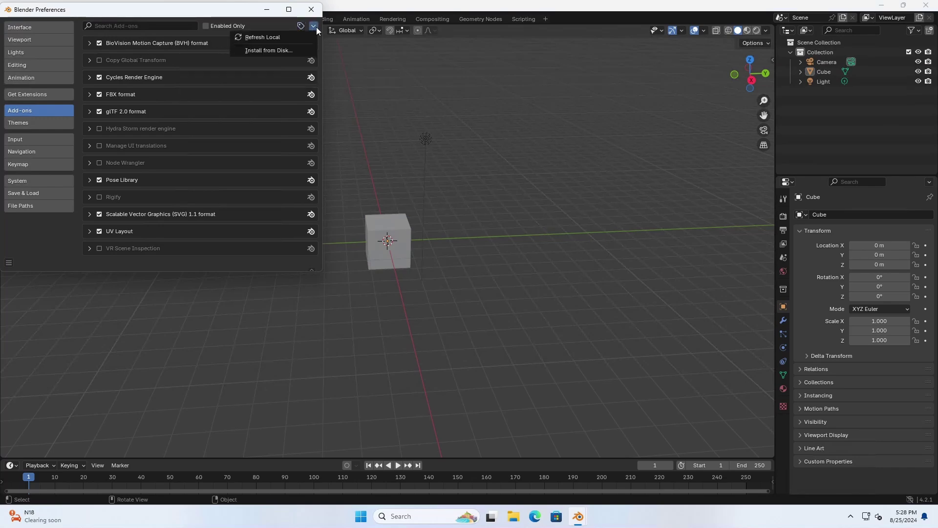
click(283, 51)
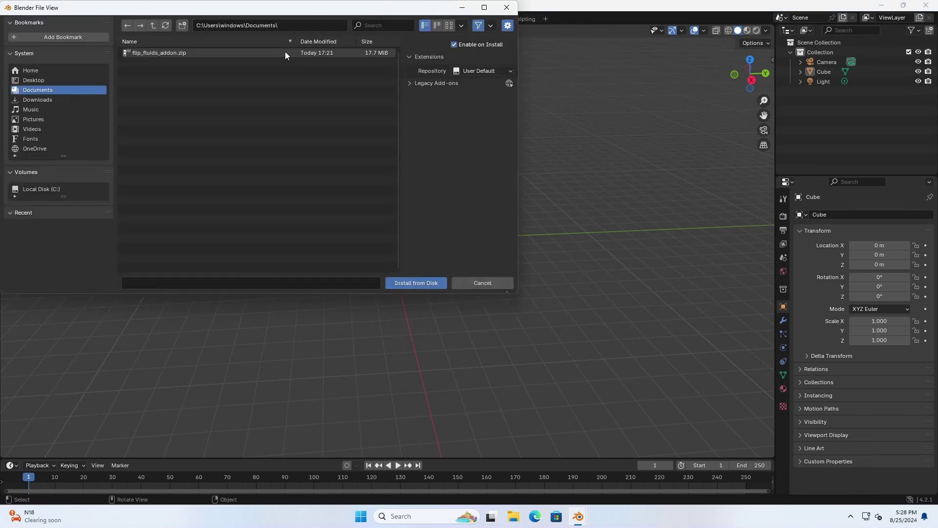
click(39, 98)
click(42, 89)
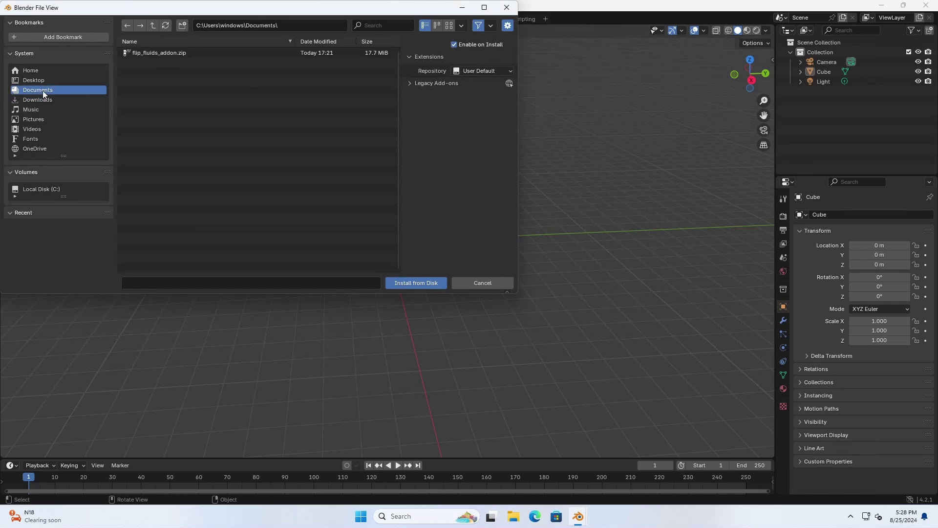
click(170, 54)
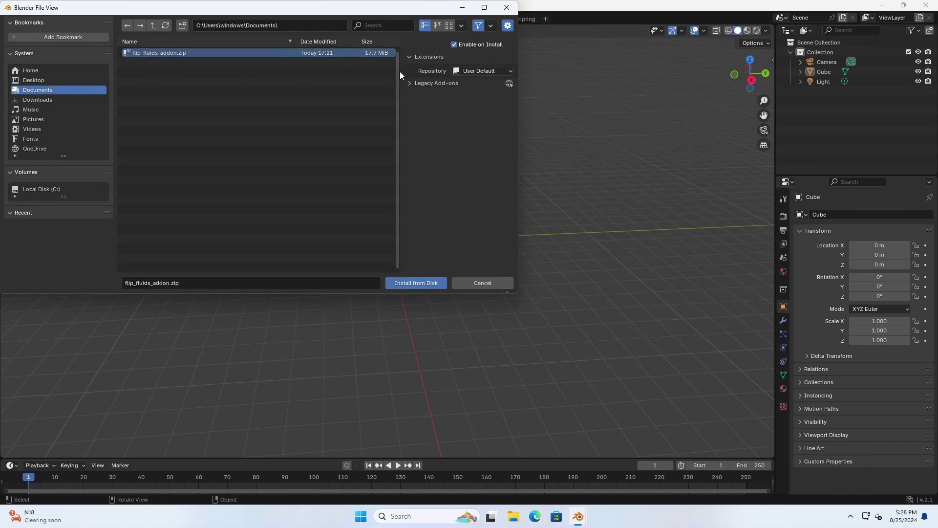
click(417, 282)
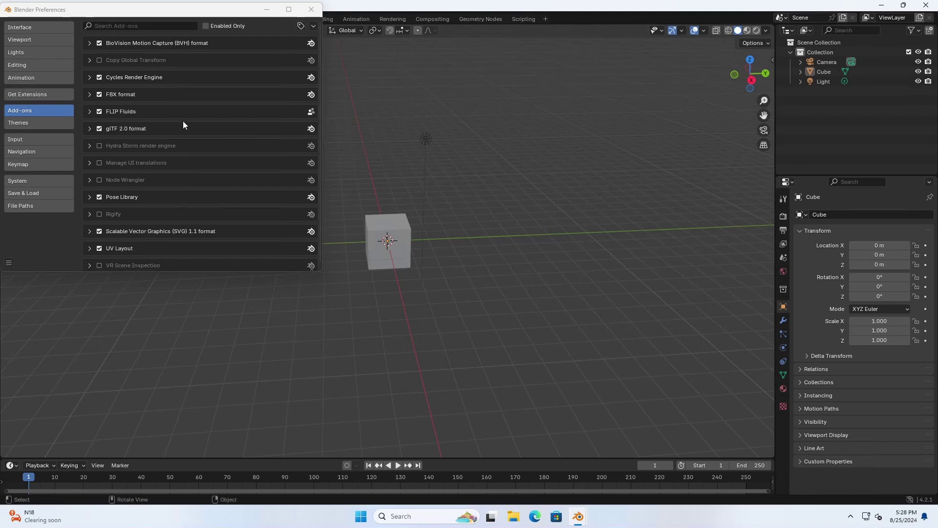
Step: Filter the add-ons for "flip", complete the FLIP Fluids installation, review its general preferences, and close the preferences
click(130, 27)
text(flip)
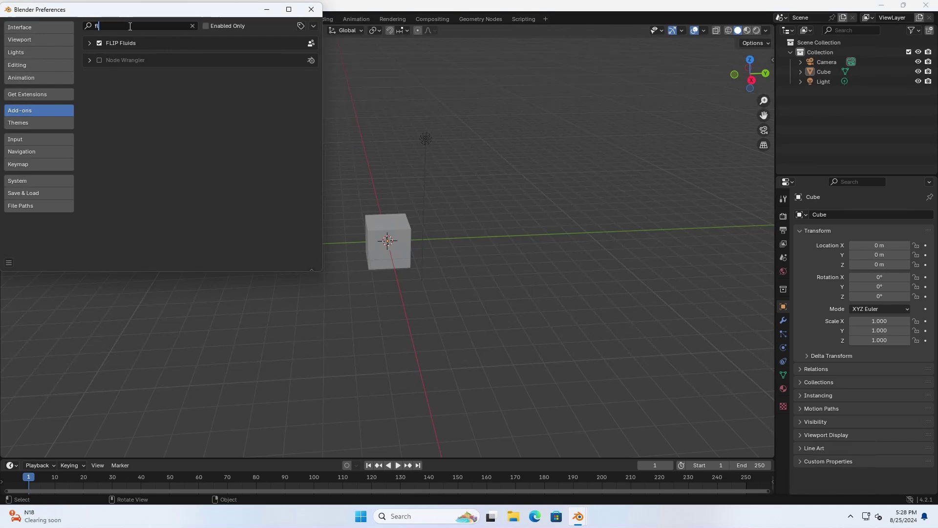
click(90, 44)
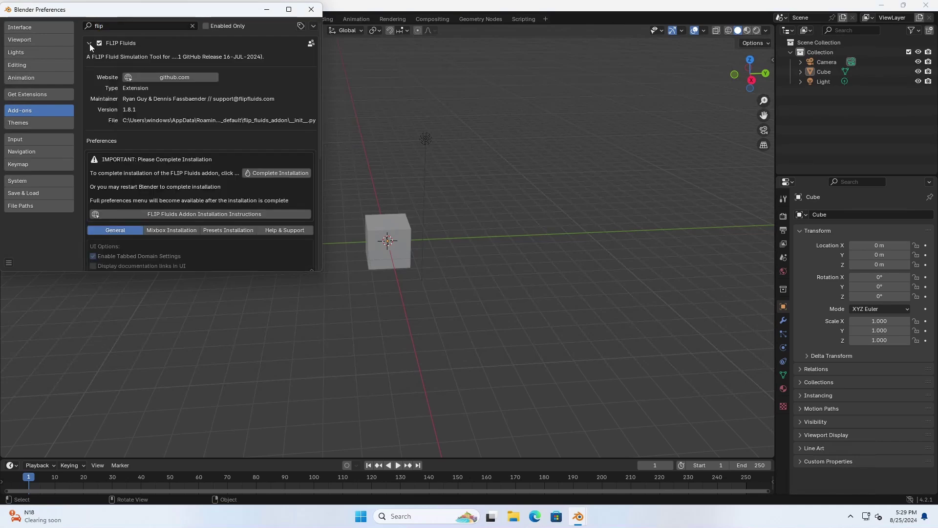
click(273, 174)
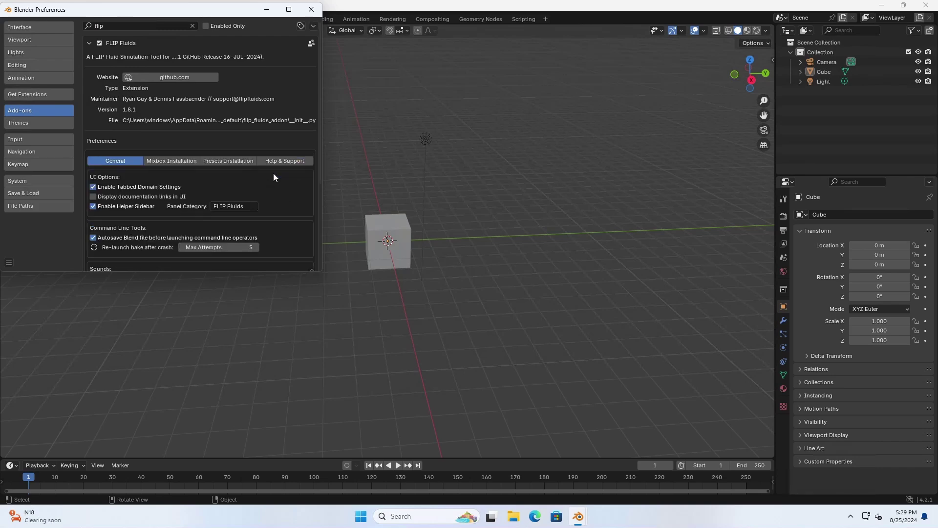
scroll(265, 176, down, 3)
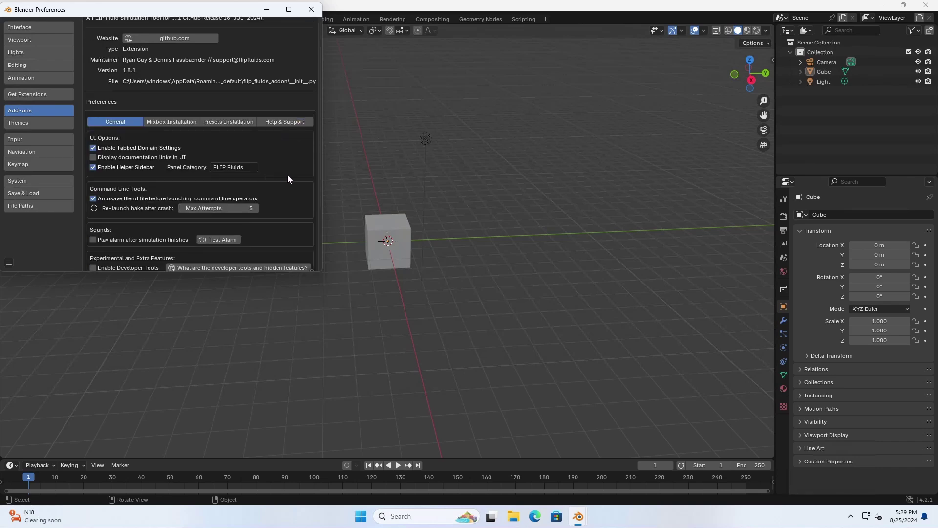
scroll(289, 174, down, 4)
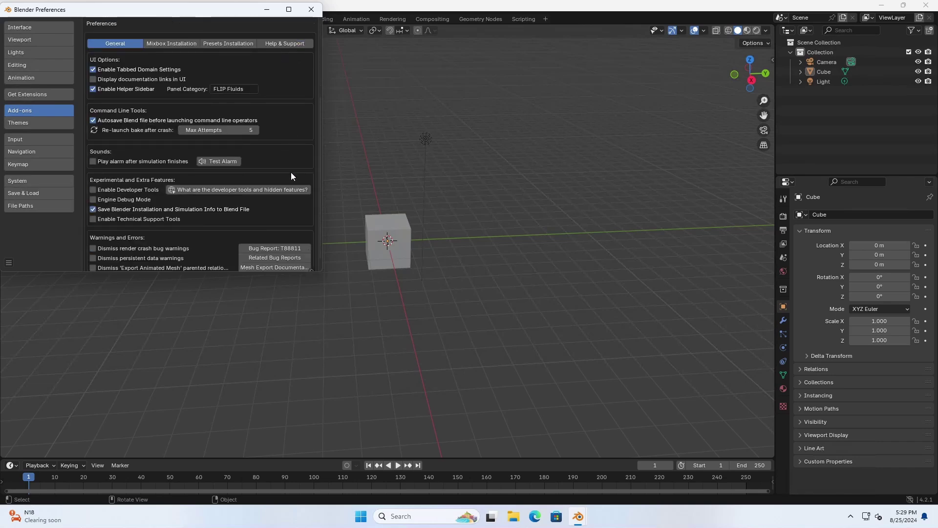
scroll(291, 177, up, 5)
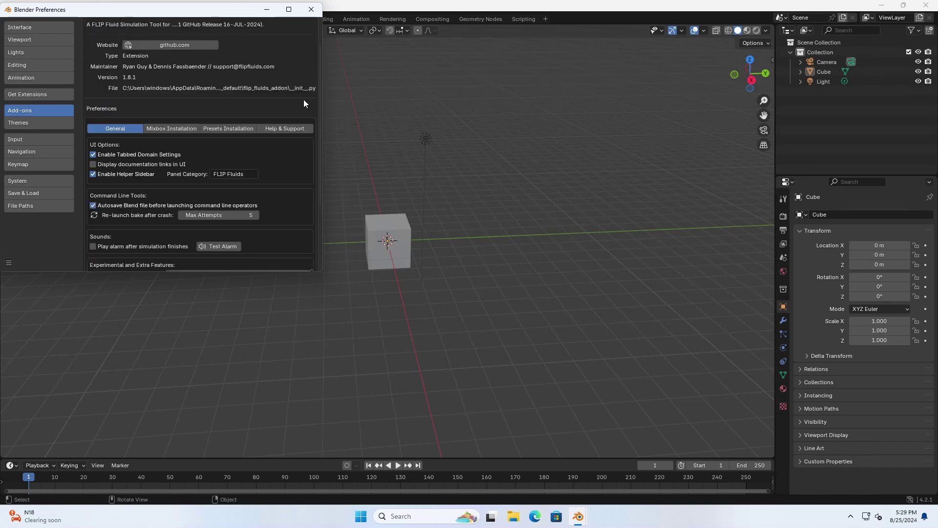
click(312, 10)
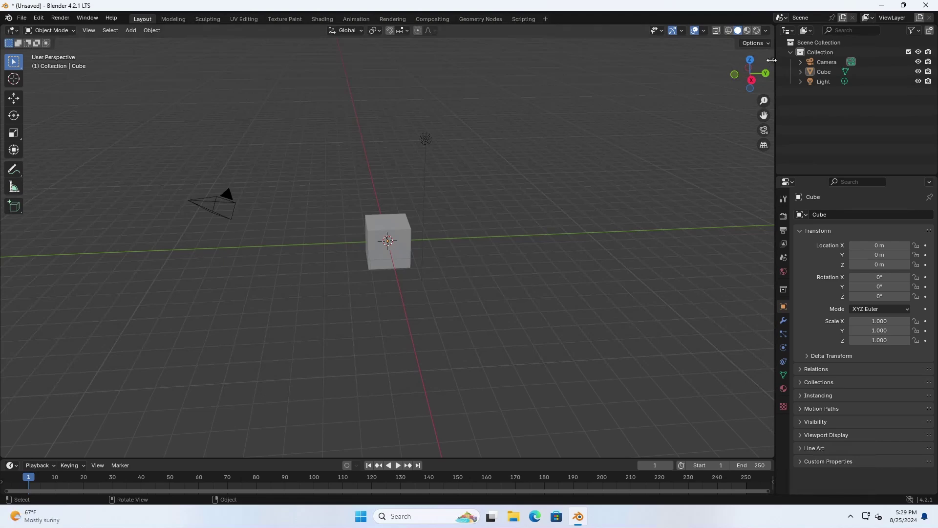
Step: Show the FLIP Fluids tools in the 3D viewport sidebar and create a fluid domain
drag(772, 59, 707, 113)
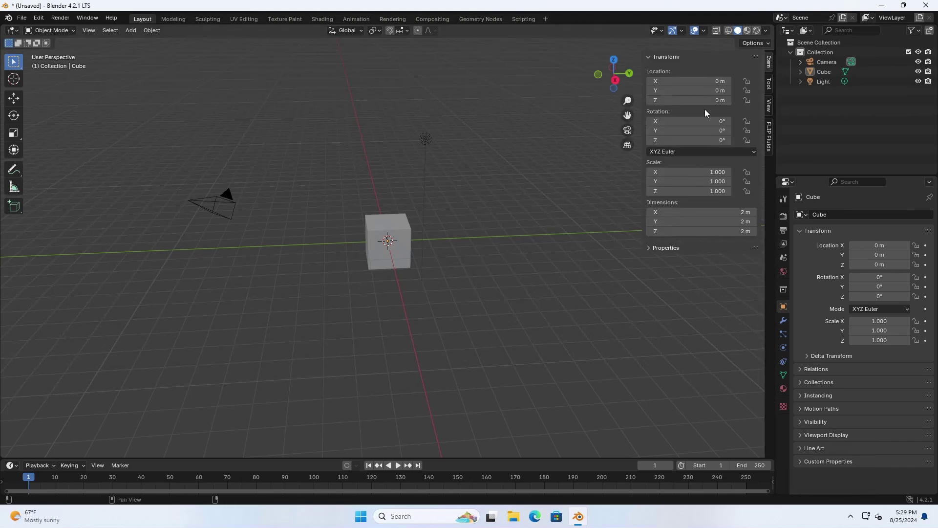
click(770, 138)
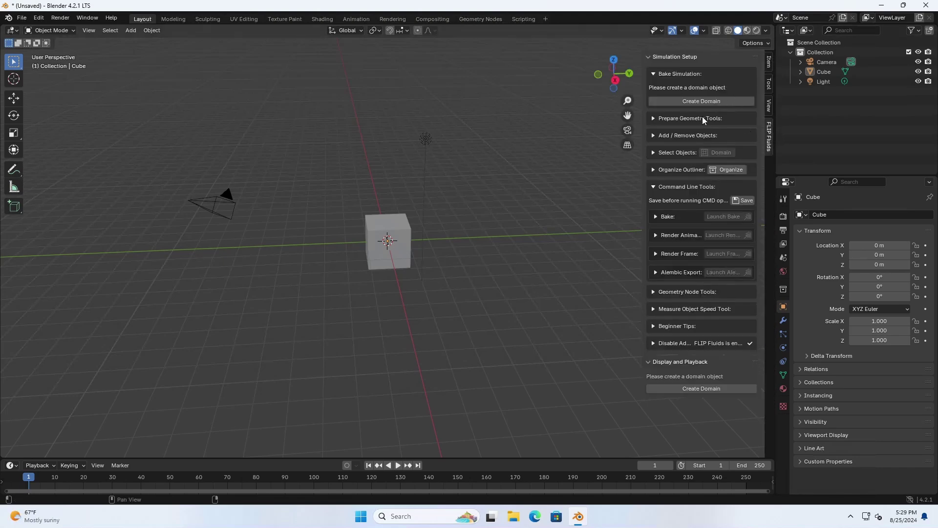
click(699, 101)
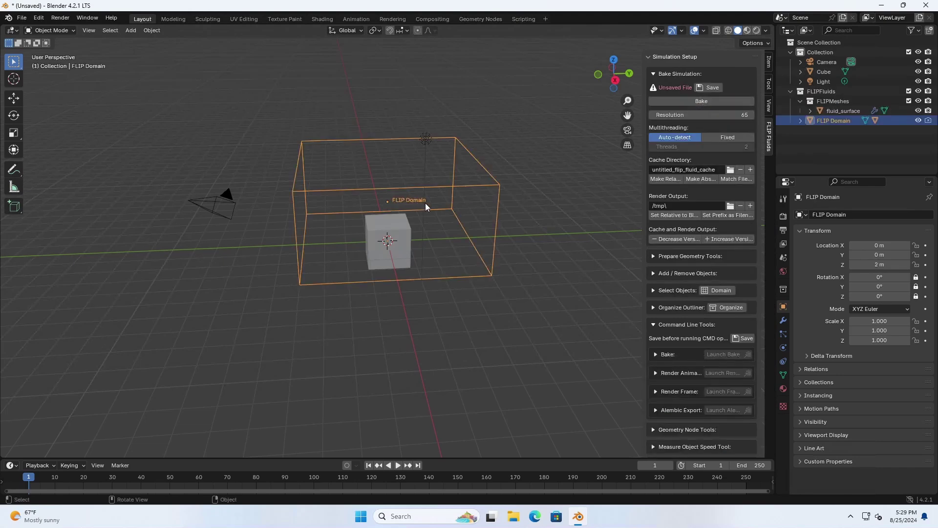
Step: Save the unsaved project in the Documents folder as fliptest.blend
click(715, 88)
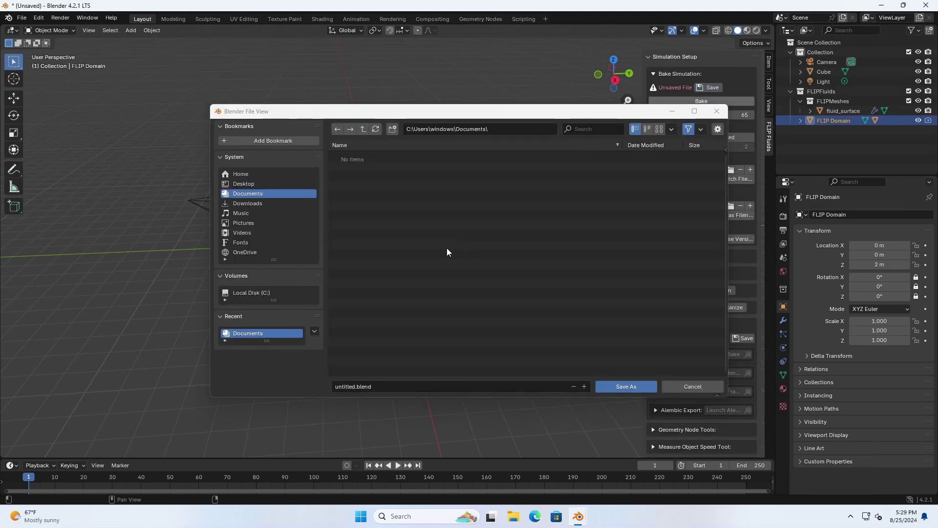
click(351, 388)
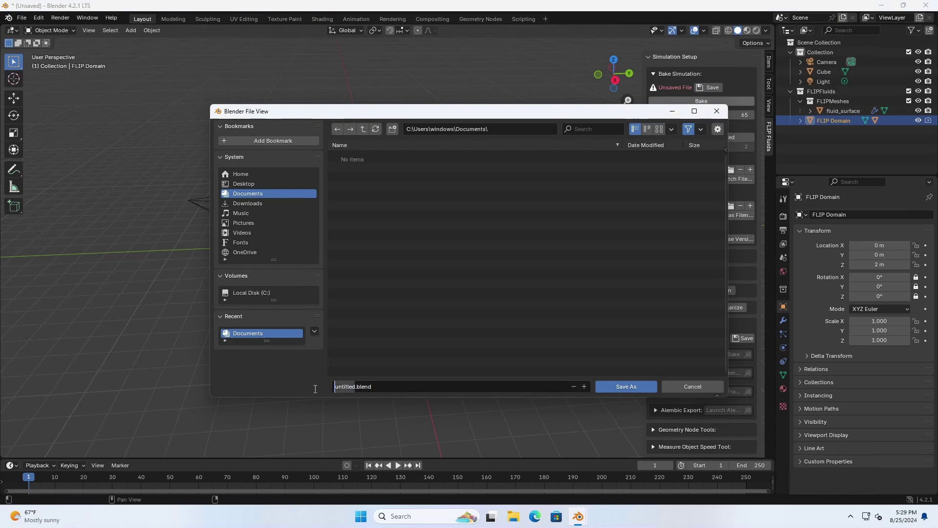
text(fliptes)
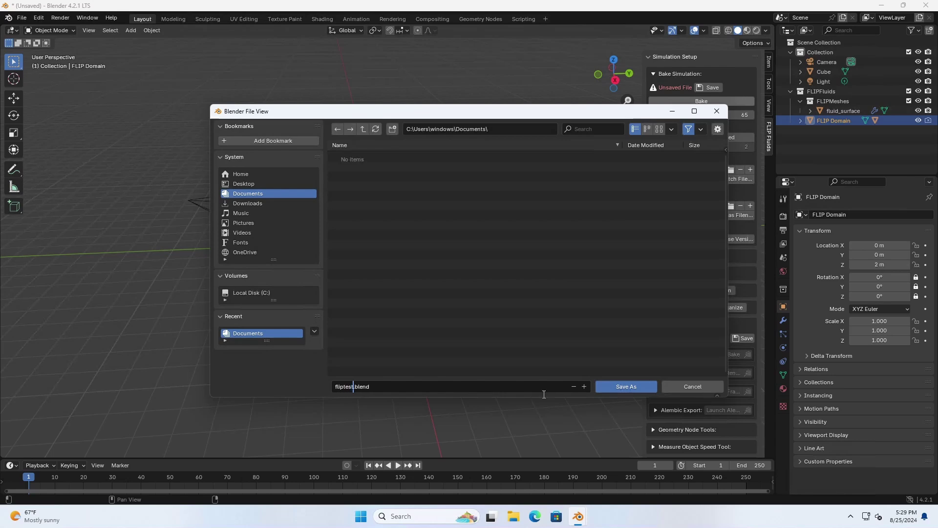
click(626, 387)
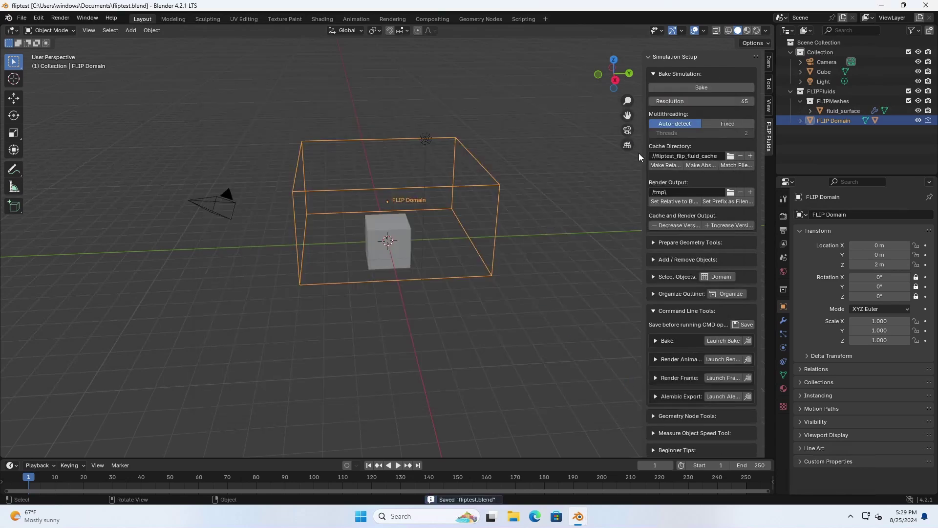
Step: Keep multithreading on Auto-detect and add the default cube to the simulation as a Fluid object
click(683, 125)
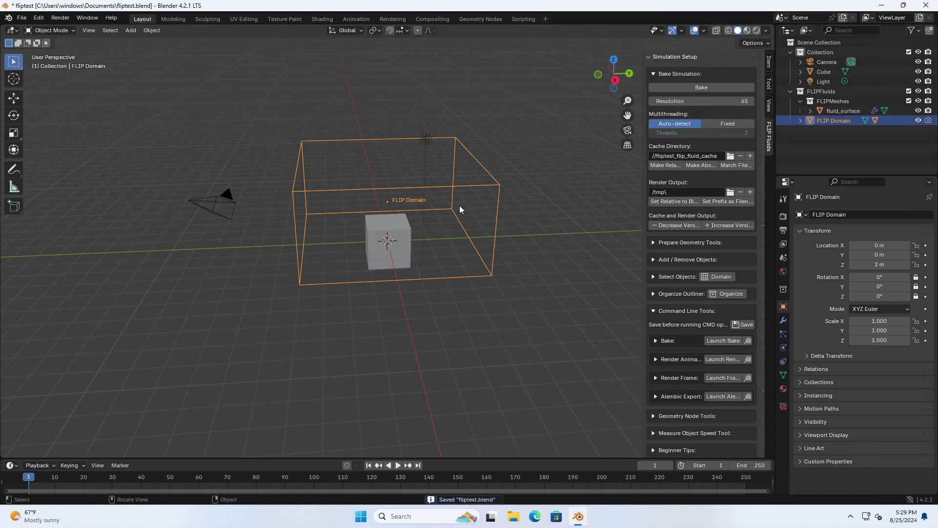
click(391, 230)
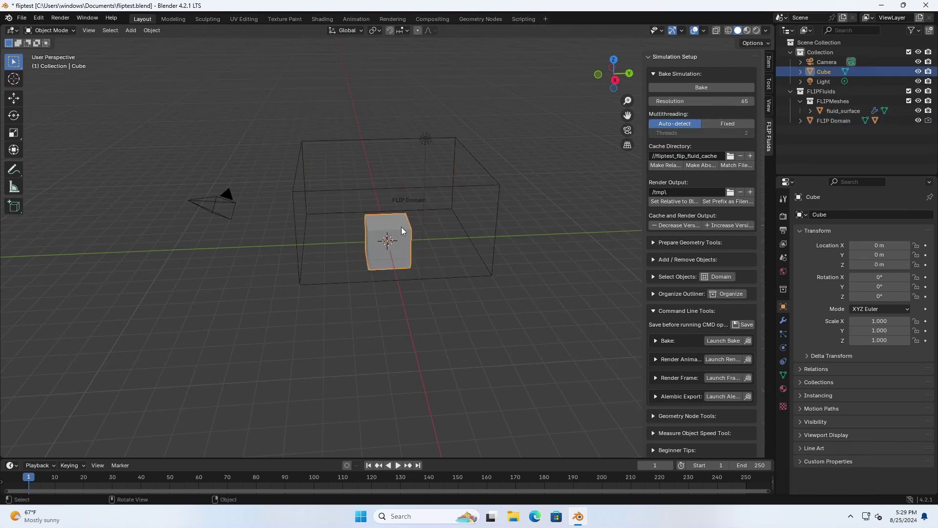
click(652, 261)
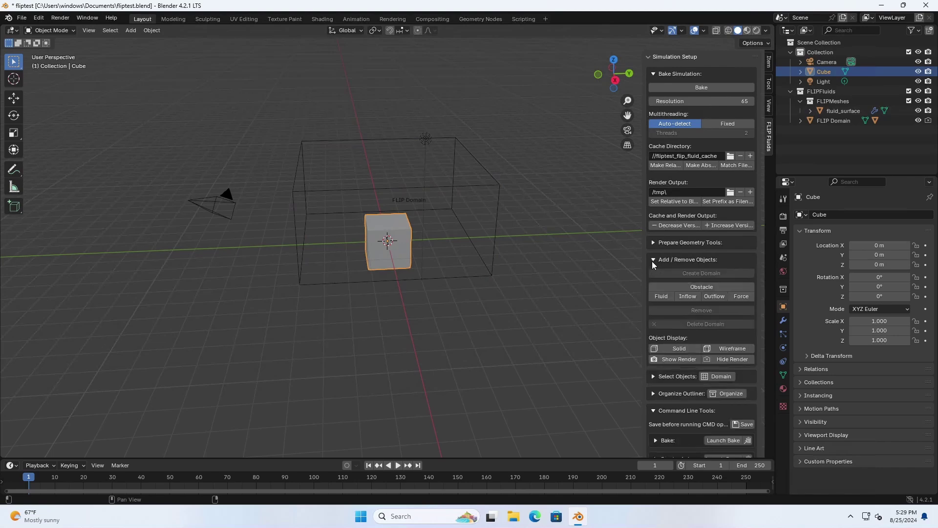
click(663, 297)
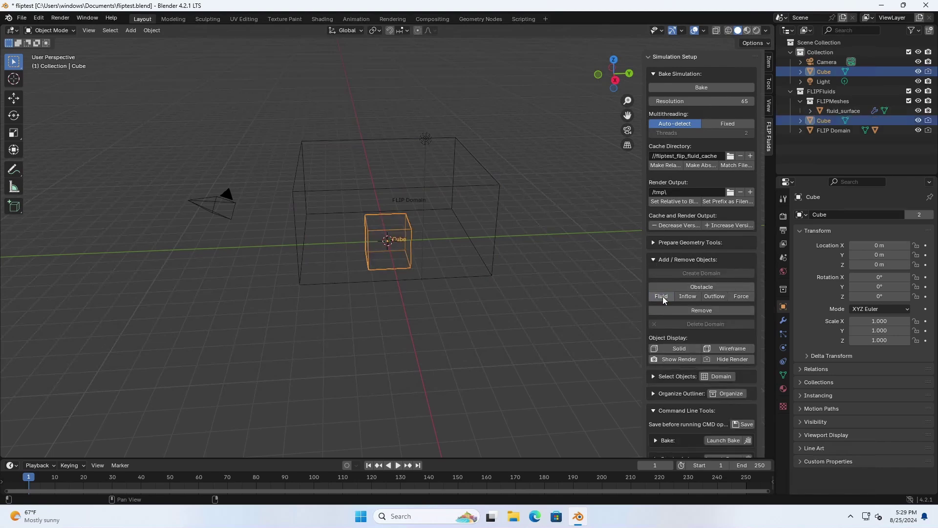
Step: Bake the fluid simulation with the FLIP Domain selected and inspect its solver, timing and mesh stats
click(450, 188)
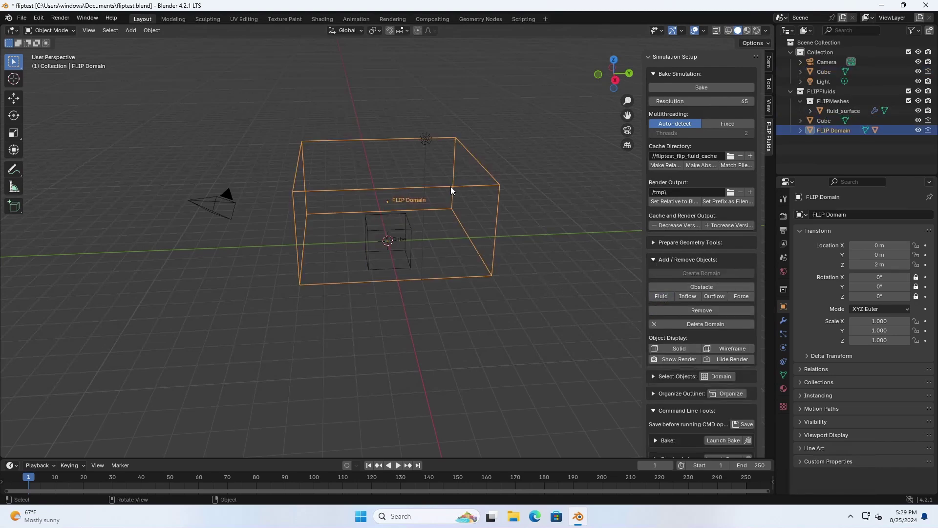
click(783, 347)
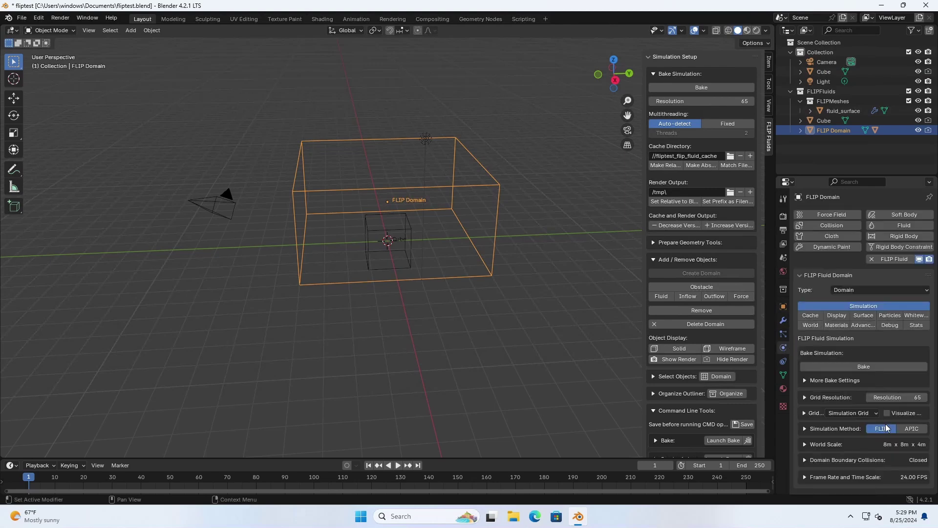
click(702, 87)
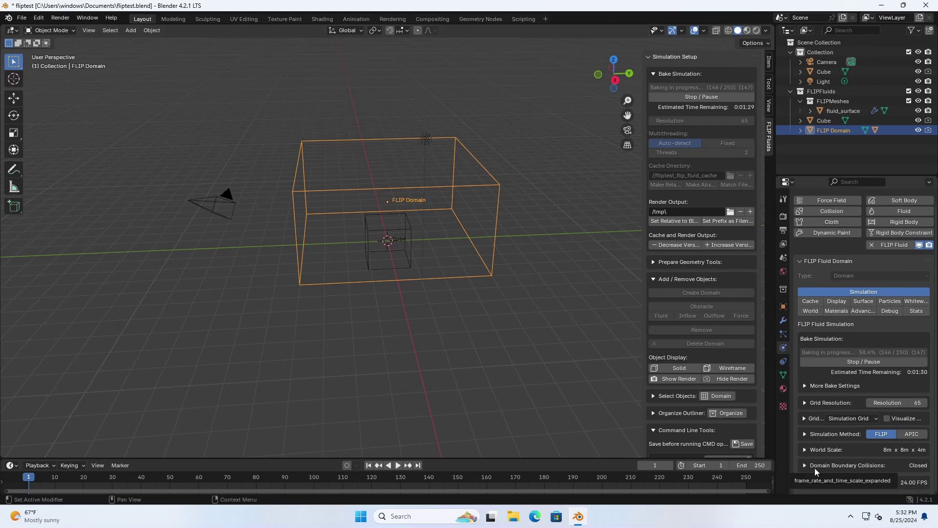
click(917, 325)
scroll(894, 332, down, 6)
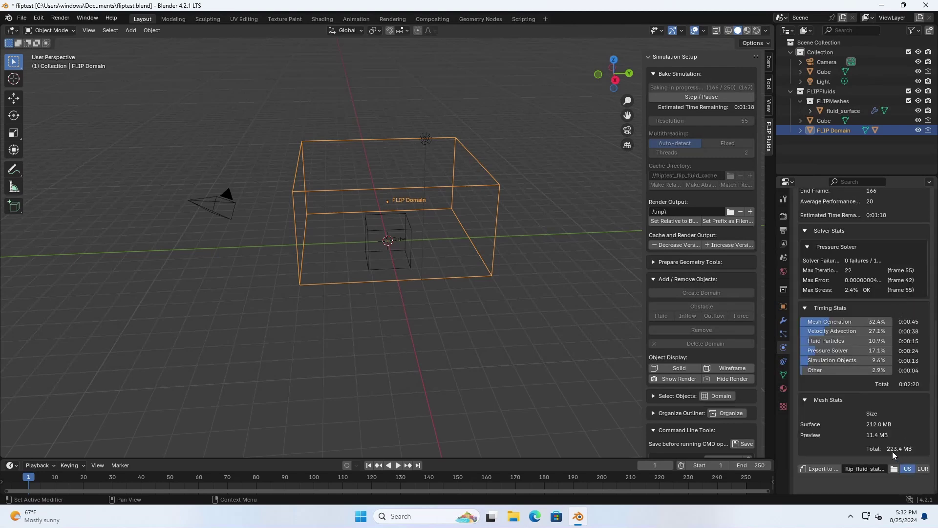
scroll(894, 317, up, 2)
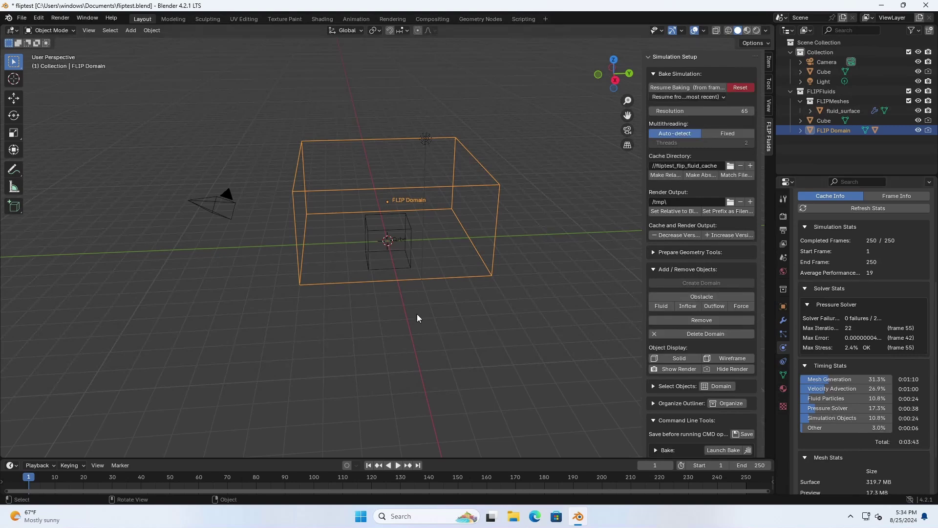
Step: Deselect everything and play the baked fluid simulation in the viewport for a closer look
click(412, 326)
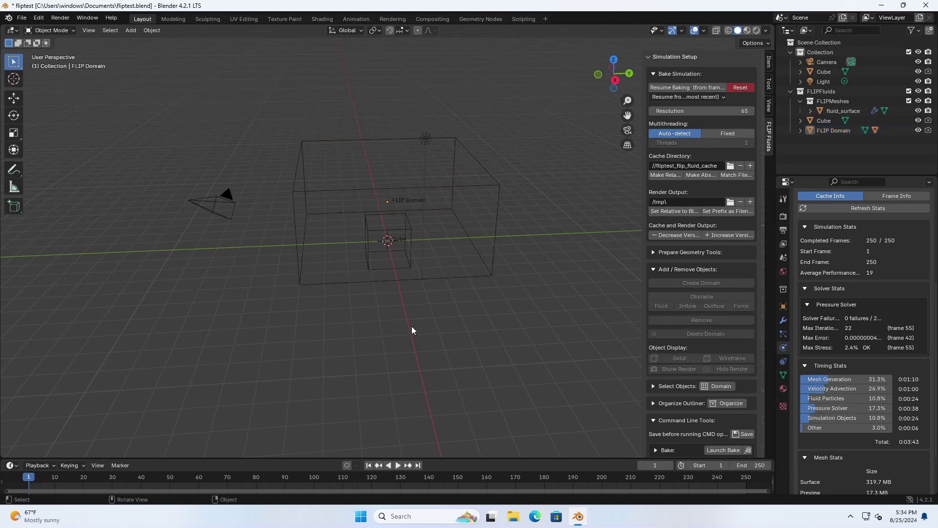
key(space)
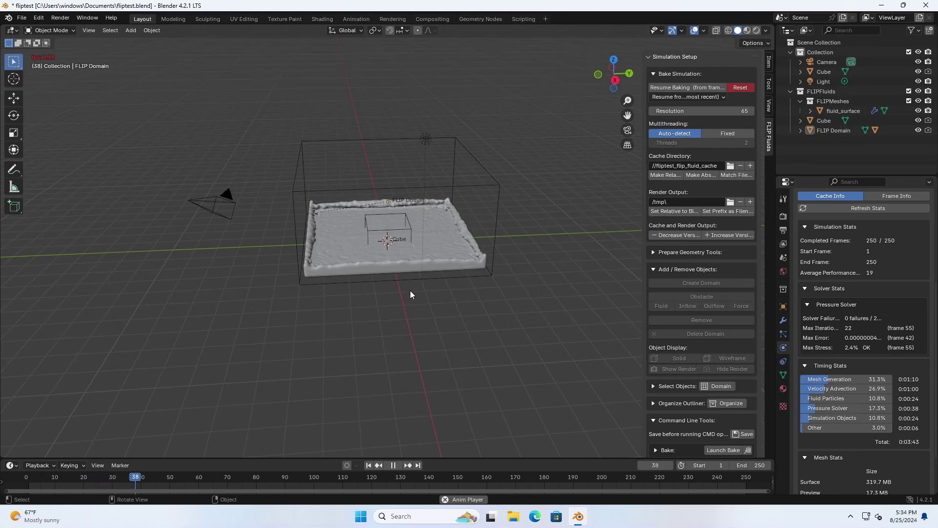
scroll(410, 290, up, 3)
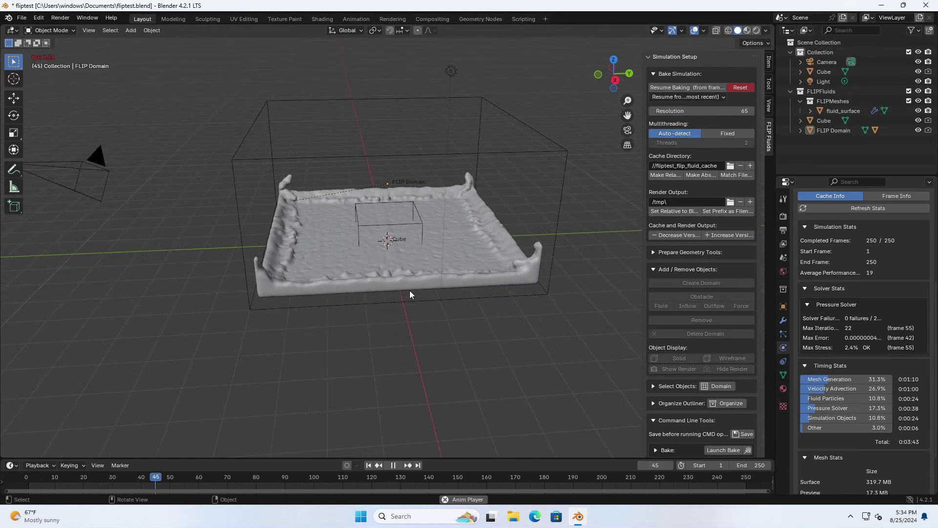
scroll(410, 290, up, 2)
scroll(410, 291, up, 1)
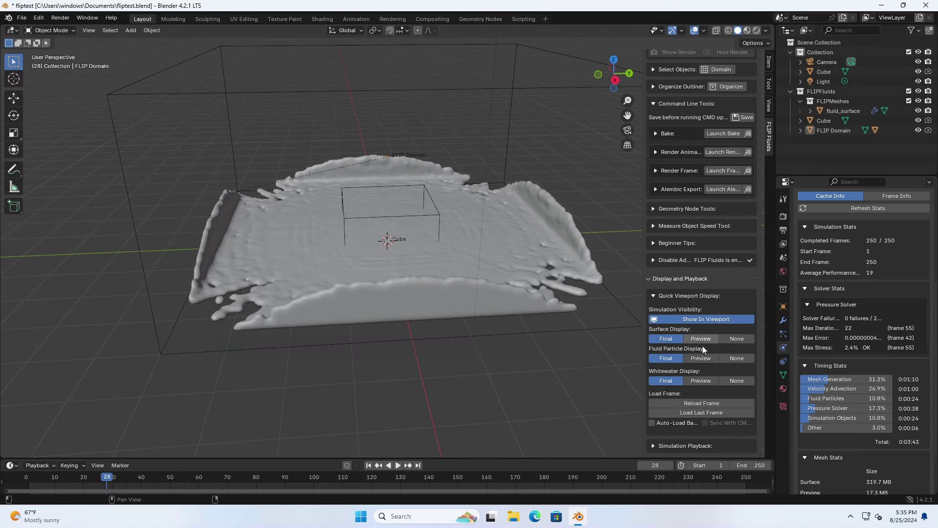
Step: Set the surface, fluid particle and whitewater displays to Preview, reload the frame, and replay the simulation from the first frame
click(701, 339)
click(700, 358)
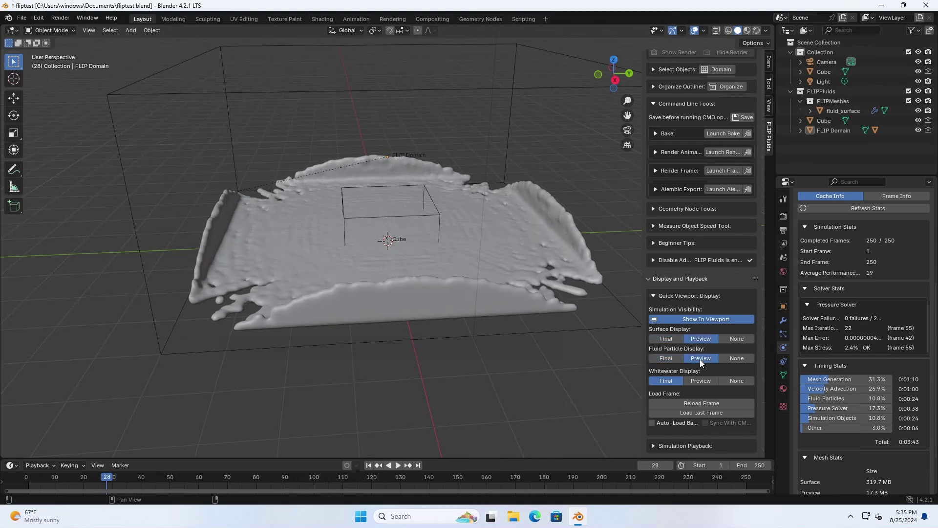
click(702, 381)
click(704, 403)
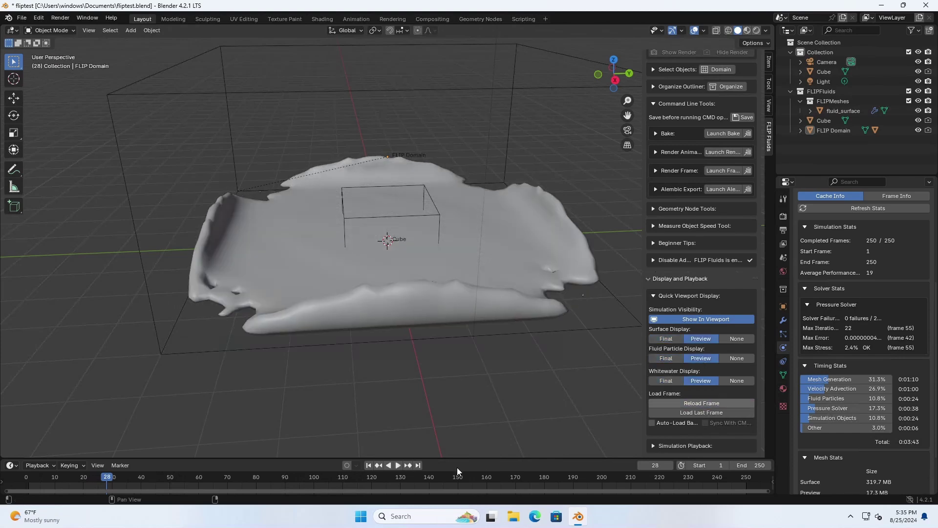
click(369, 466)
key(space)
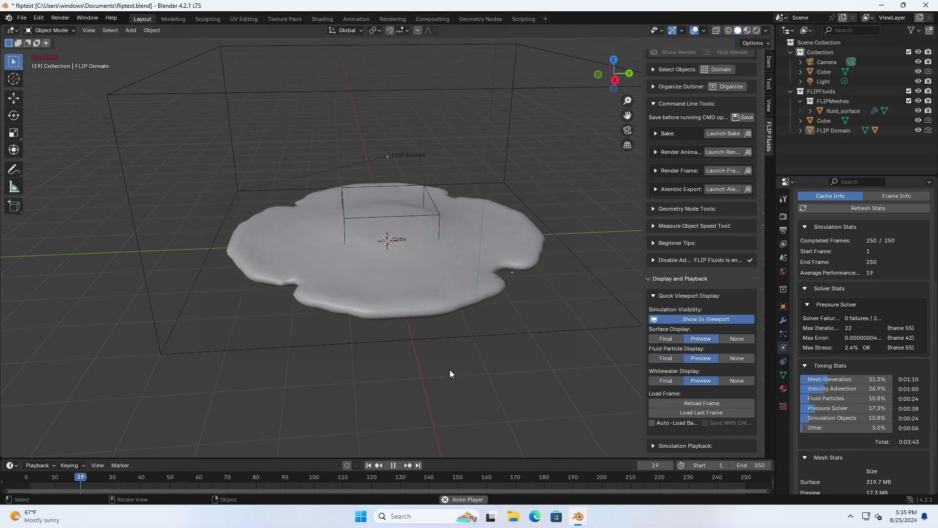